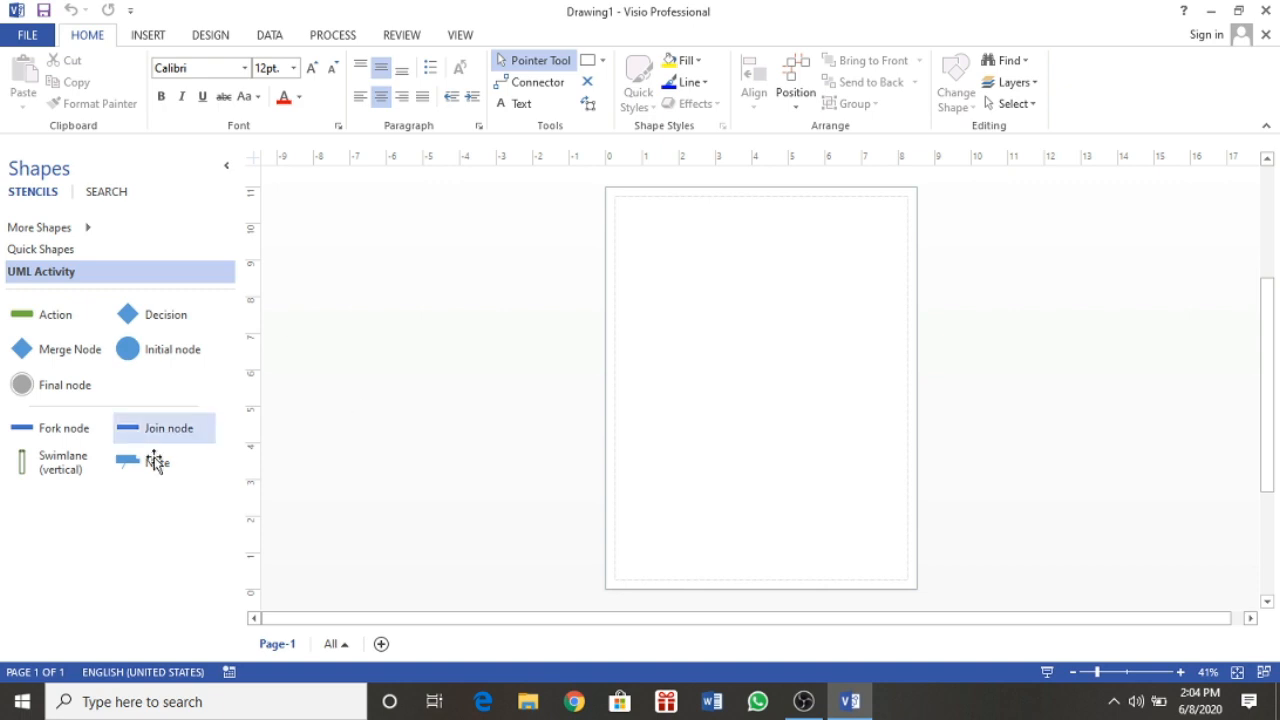
- Add three vertical swimlanes to the page and title the diagram "Penarikan Uang ATM"
{"action": "left_click_drag", "start_coordinate": [67, 481], "coordinate": [644, 368]}
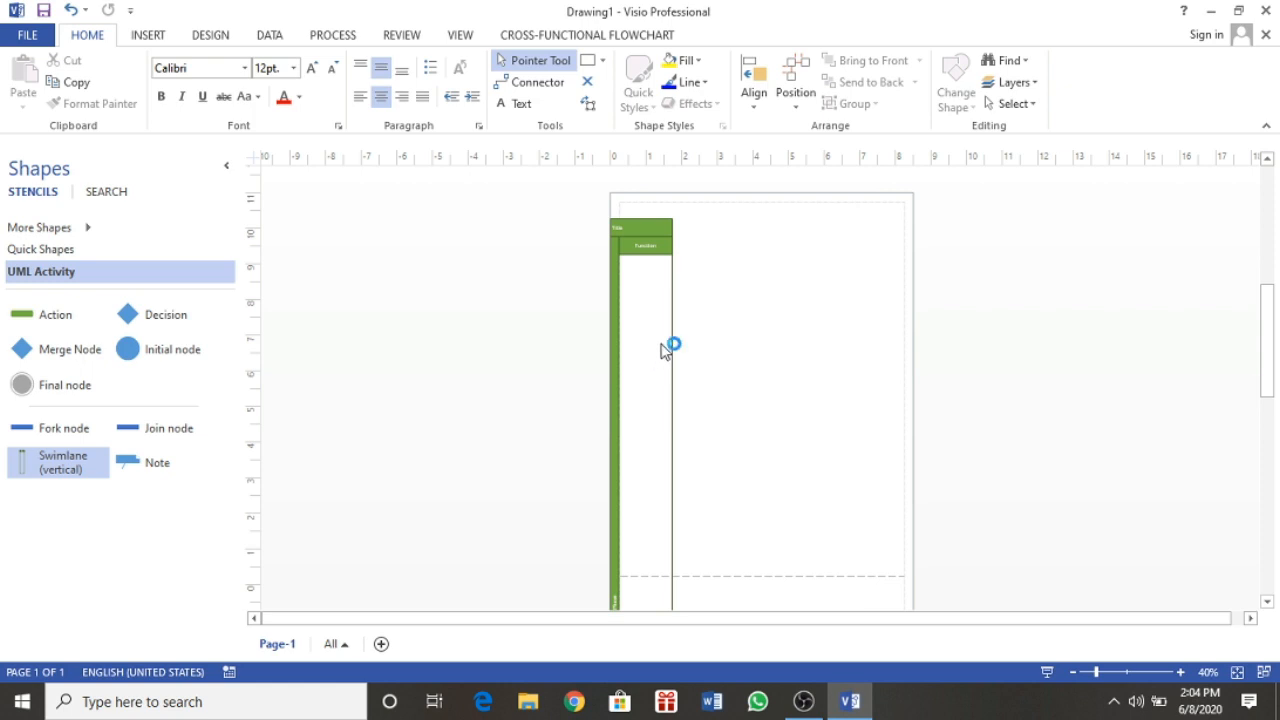
{"action": "left_click_drag", "start_coordinate": [66, 463], "coordinate": [684, 364]}
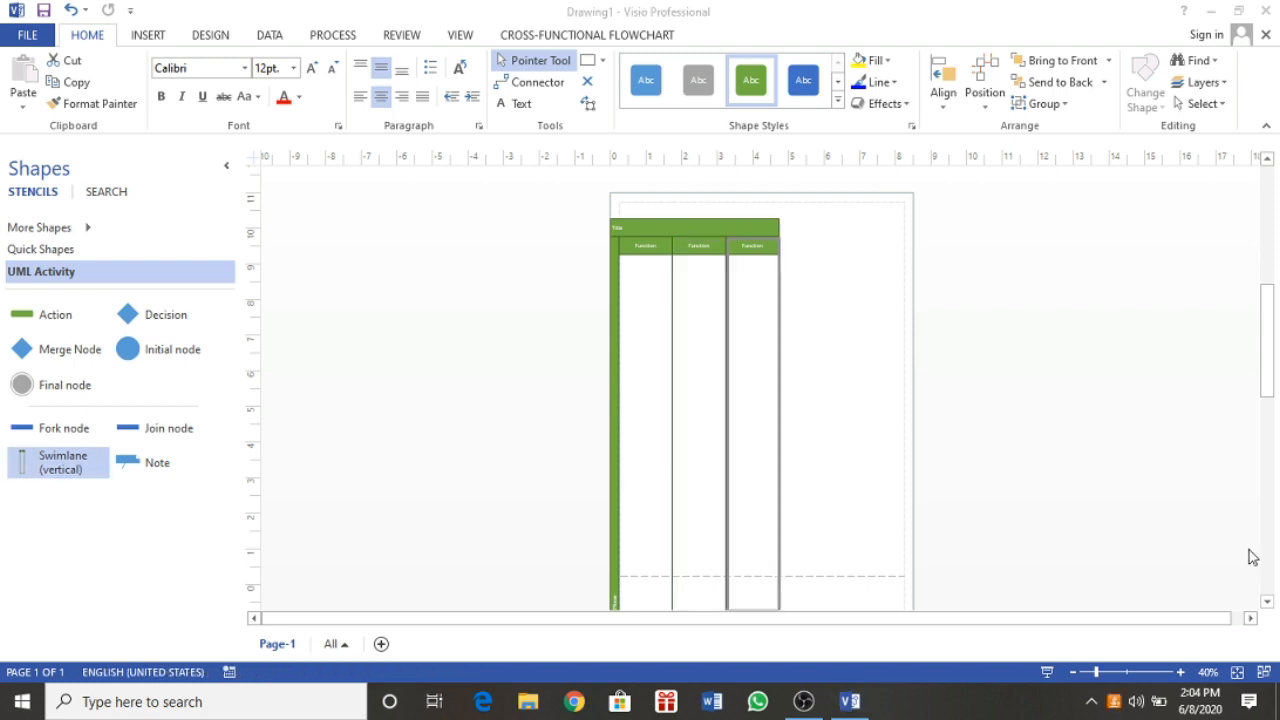
{"action": "double_click", "coordinate": [629, 233]}
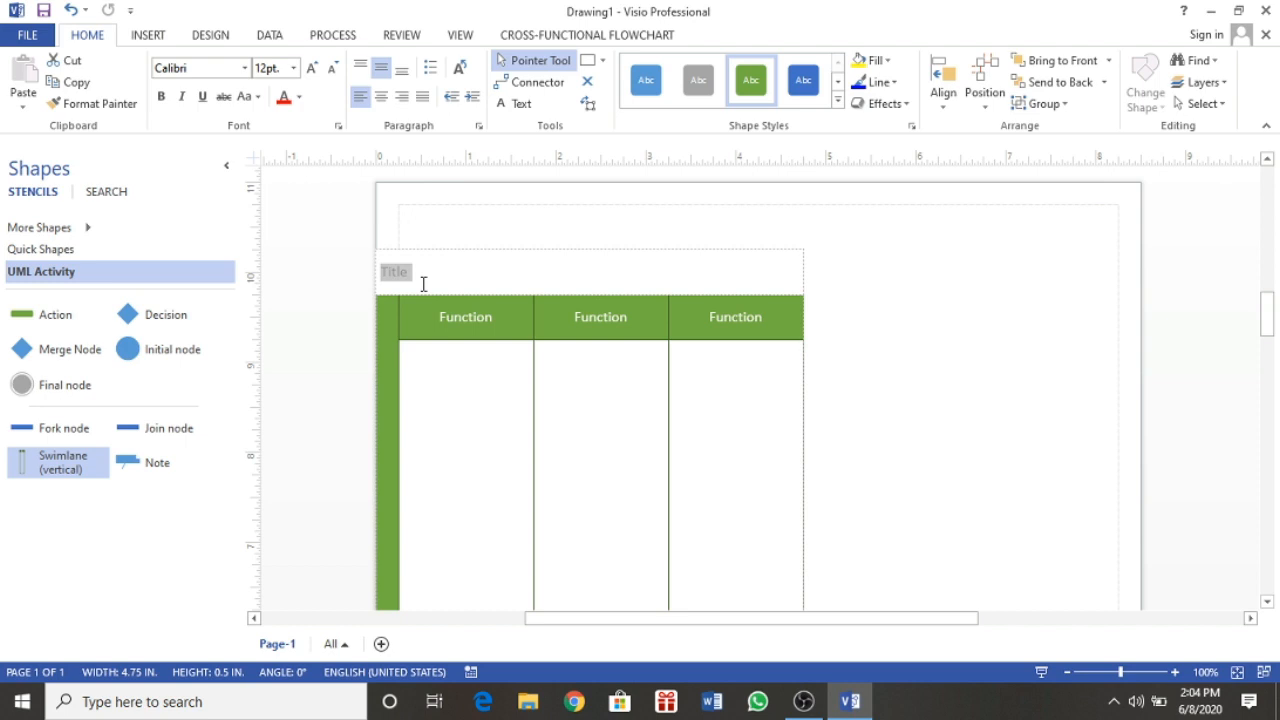
{"action": "type", "text": "Penarikan ua"}
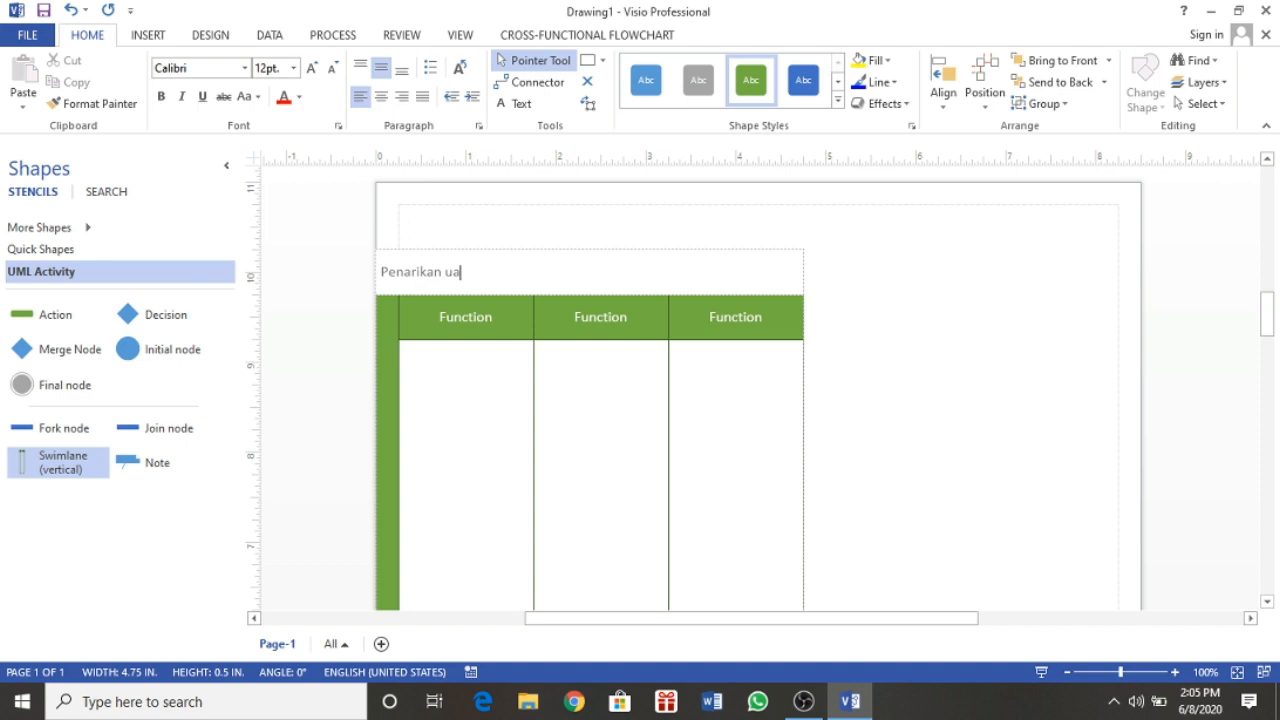
{"action": "key", "text": "BackSpace"}
{"action": "key", "text": "BackSpace"}
{"action": "type", "text": "Uang ATM"}
- Label the three swimlanes "Nasabah", "Mesin ATM" and "Bank" in order
{"action": "double_click", "coordinate": [470, 322]}
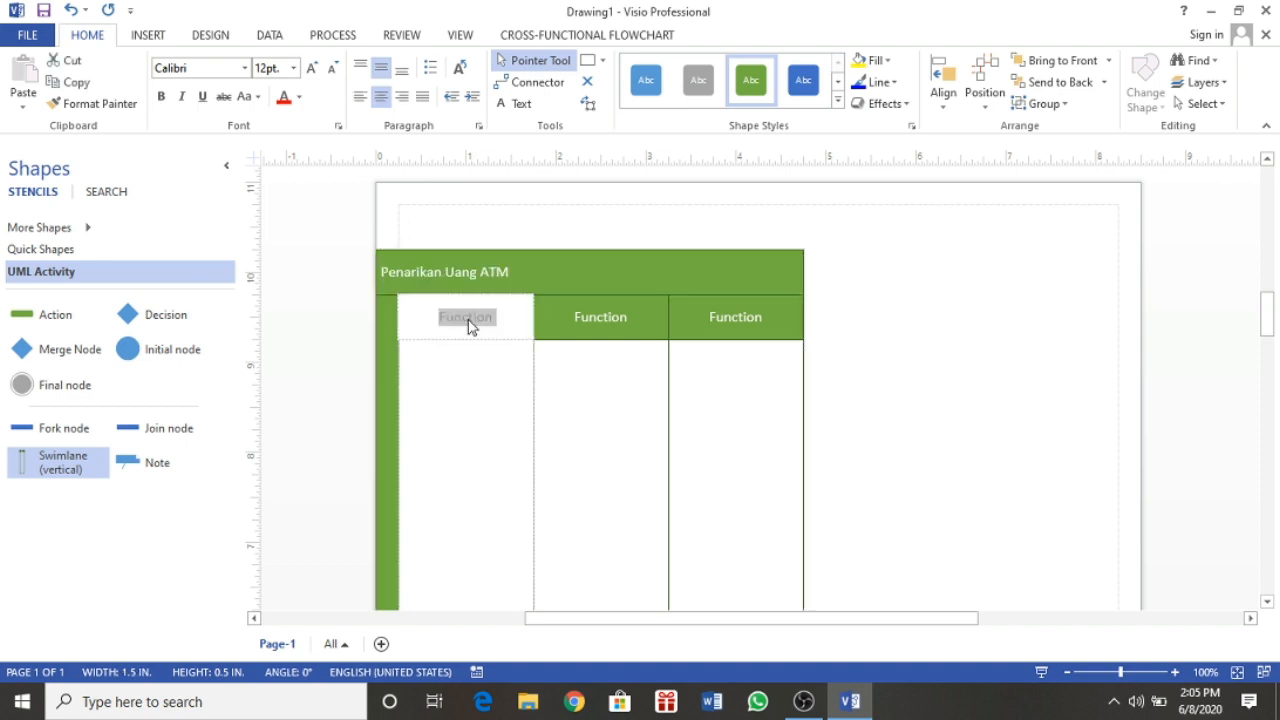
{"action": "type", "text": "Nasabah"}
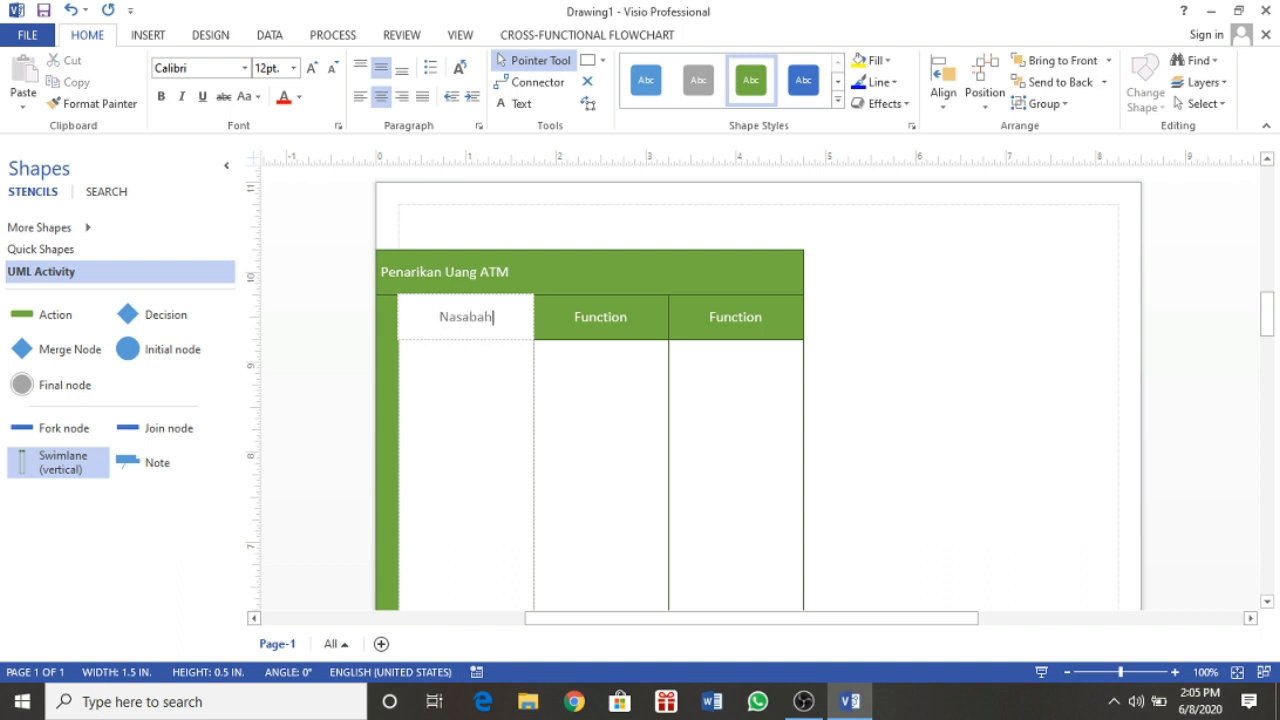
{"action": "key", "text": "Tab"}
{"action": "key", "text": "BackSpace"}
{"action": "double_click", "coordinate": [599, 328]}
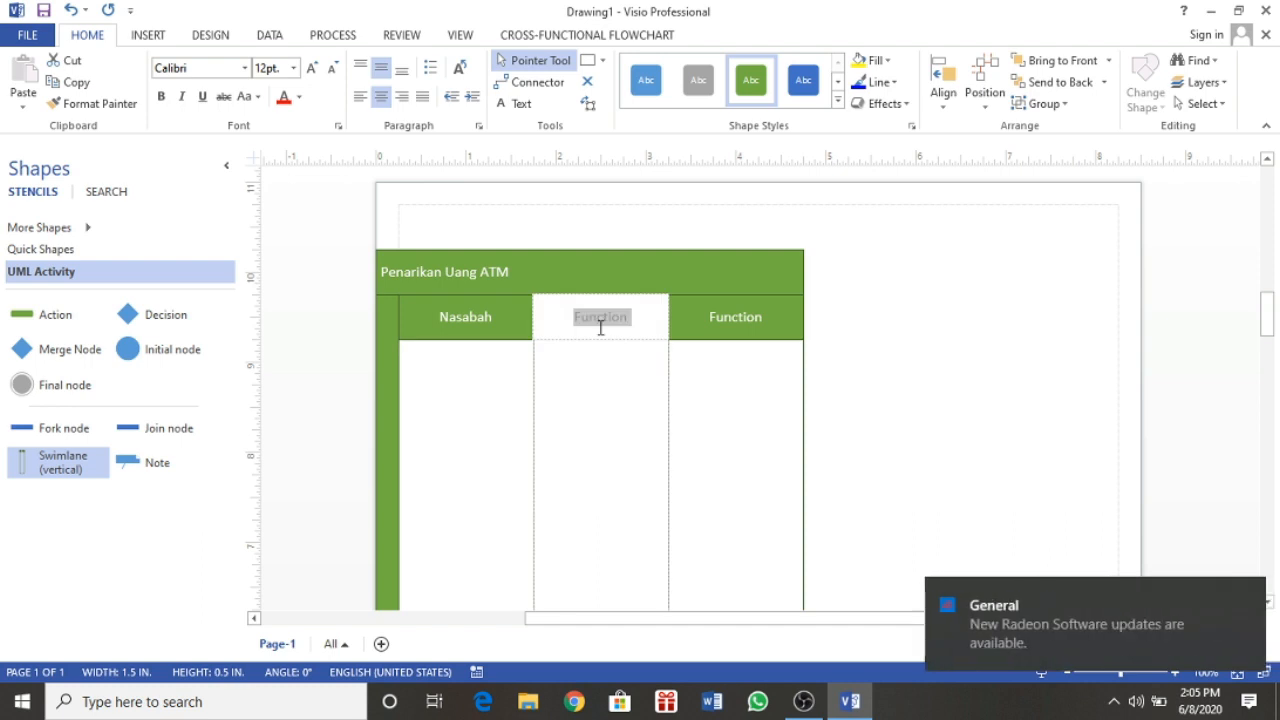
{"action": "type", "text": "M"}
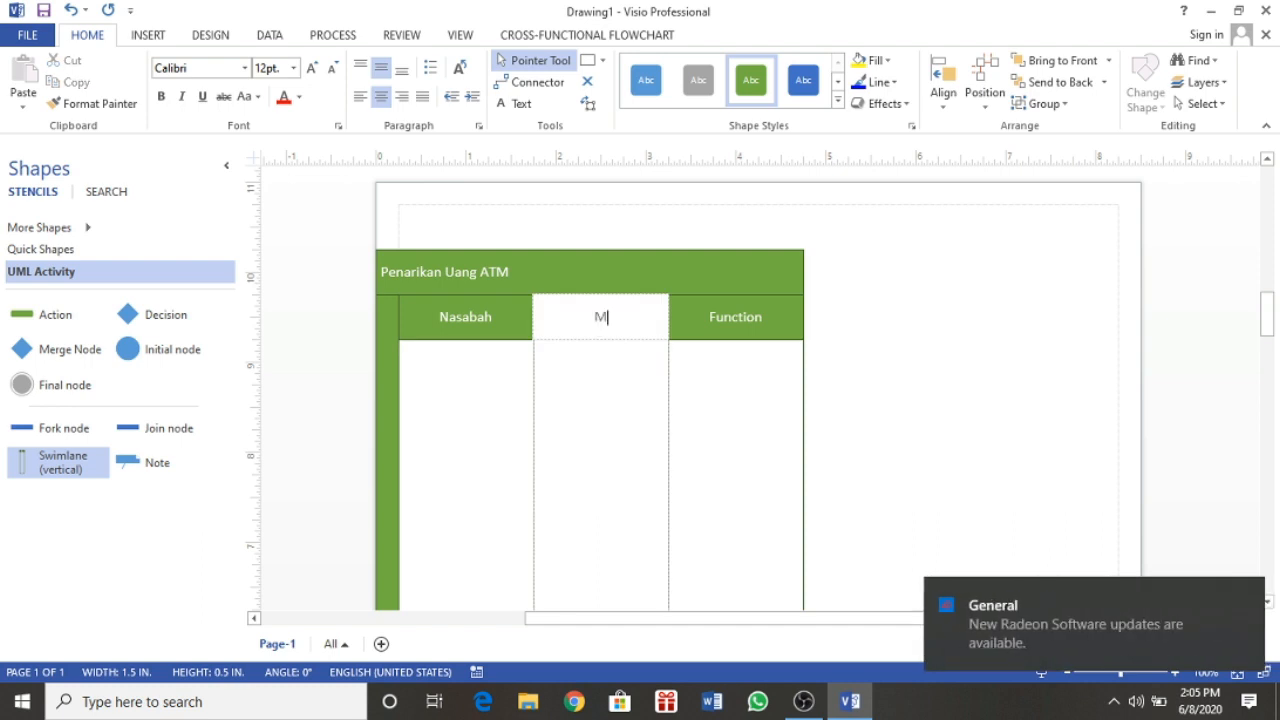
{"action": "type", "text": "esin ATM"}
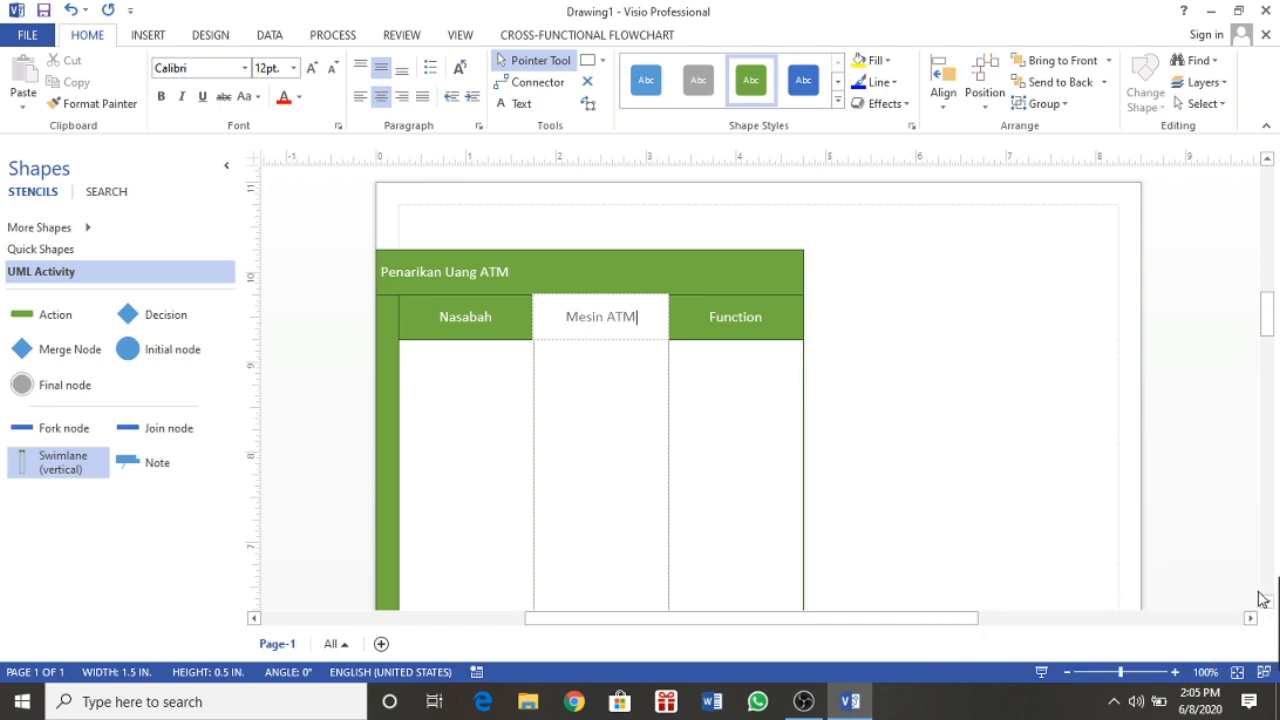
{"action": "left_click", "coordinate": [733, 329]}
{"action": "double_click", "coordinate": [735, 327]}
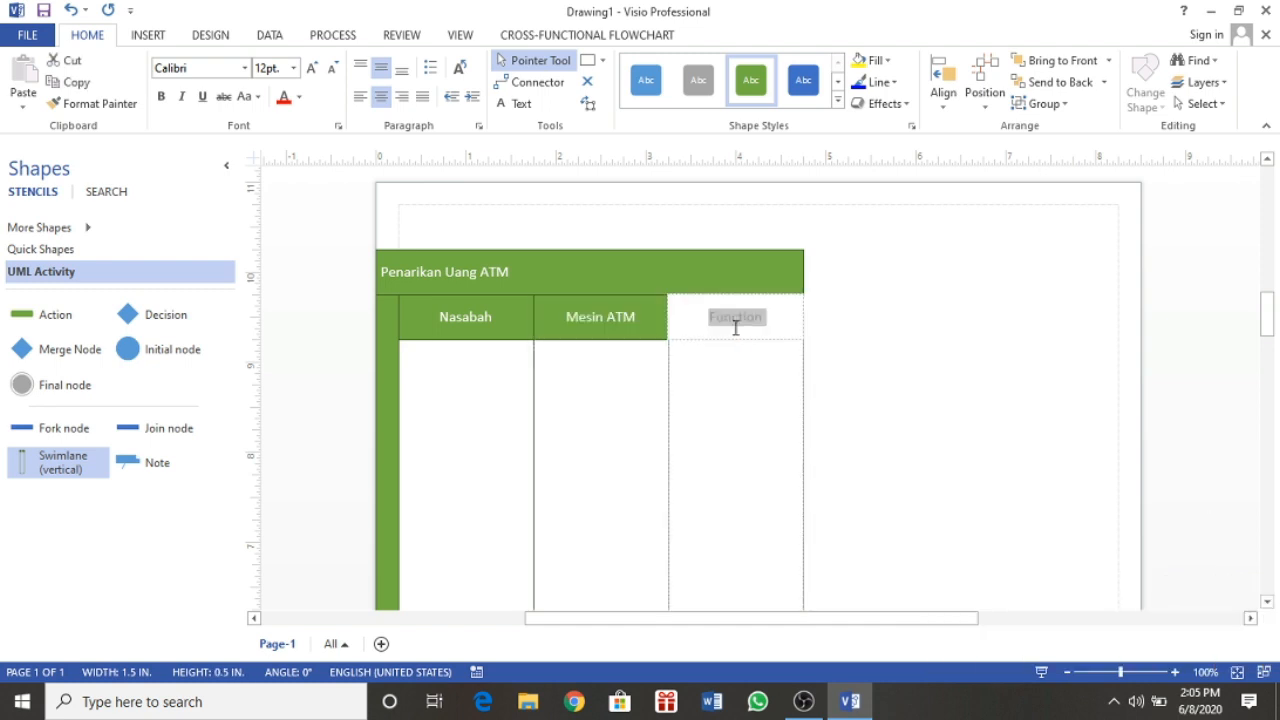
{"action": "type", "text": "Bank"}
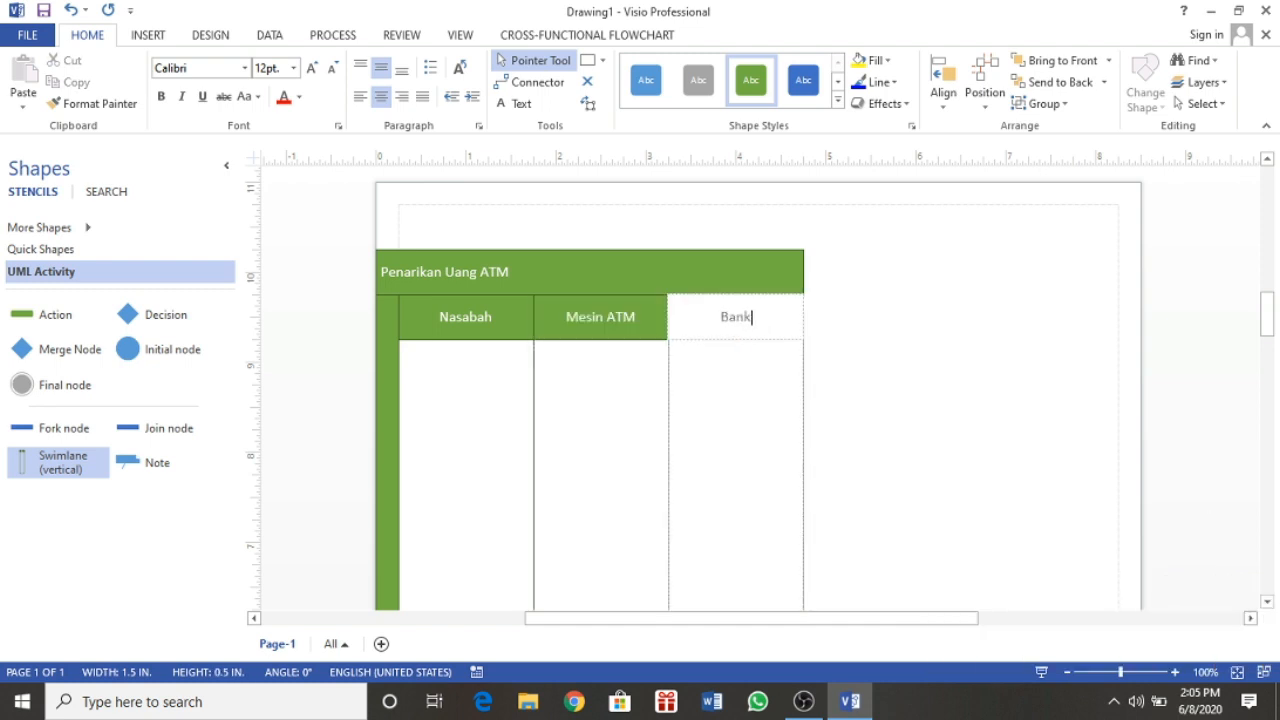
{"action": "left_click", "coordinate": [633, 248]}
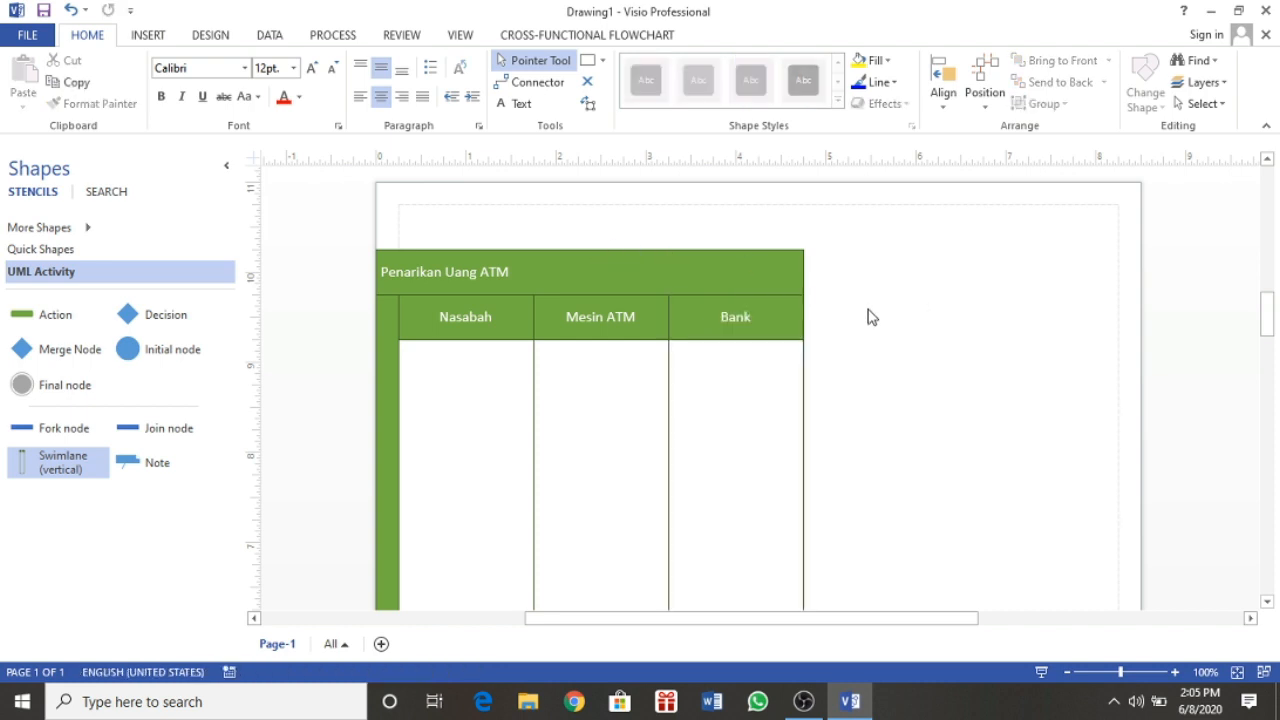
- Widen the swimlane diagram to about 8.75 in and place an initial node near the top of the Nasabah lane
{"action": "left_click", "coordinate": [790, 272]}
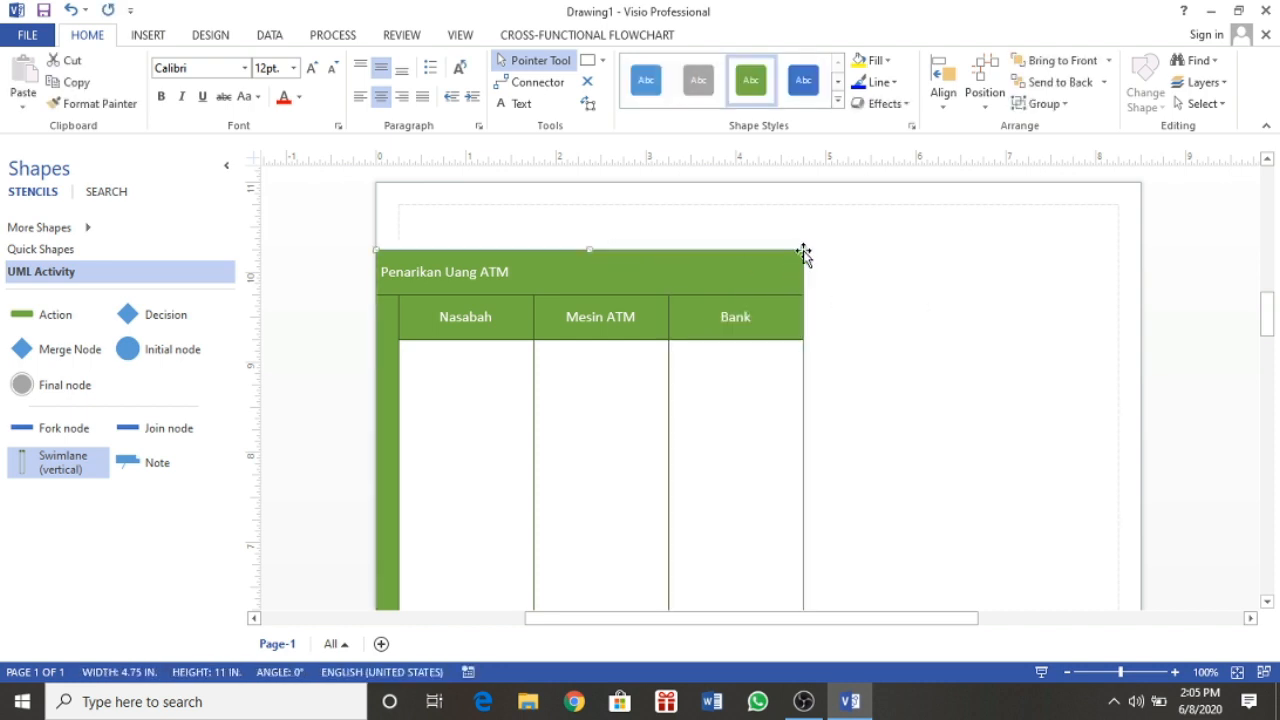
{"action": "left_click_drag", "start_coordinate": [806, 251], "coordinate": [966, 252]}
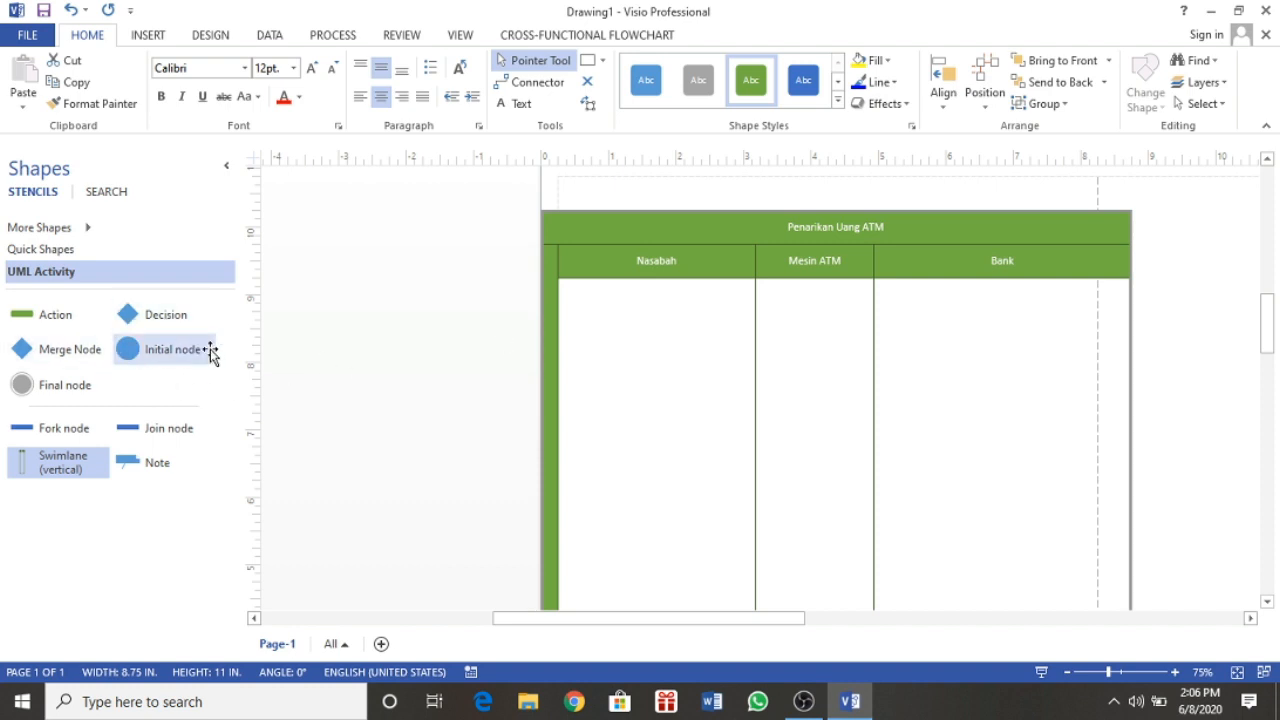
{"action": "left_click_drag", "start_coordinate": [130, 352], "coordinate": [647, 326]}
{"action": "left_click", "coordinate": [443, 340]}
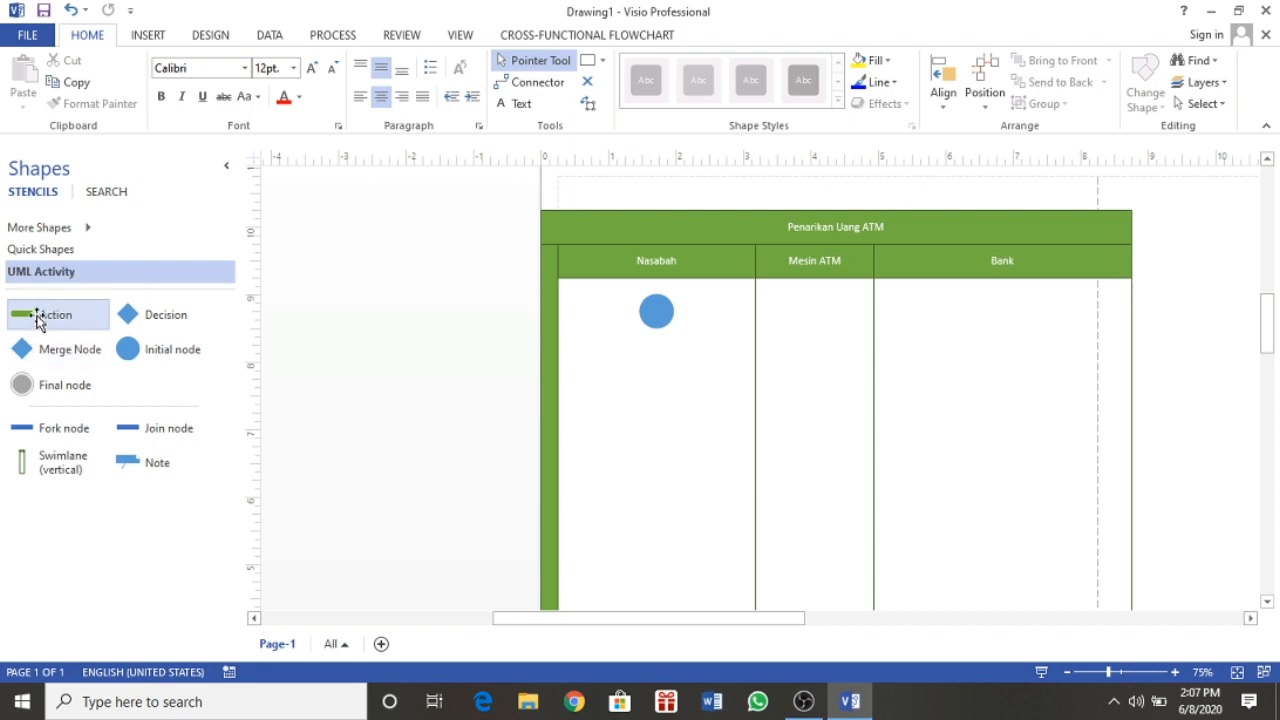
- Add an action labelled "Masukkan Kartu ATM" below the initial node and connect the initial node to it
{"action": "left_click_drag", "start_coordinate": [37, 326], "coordinate": [658, 384]}
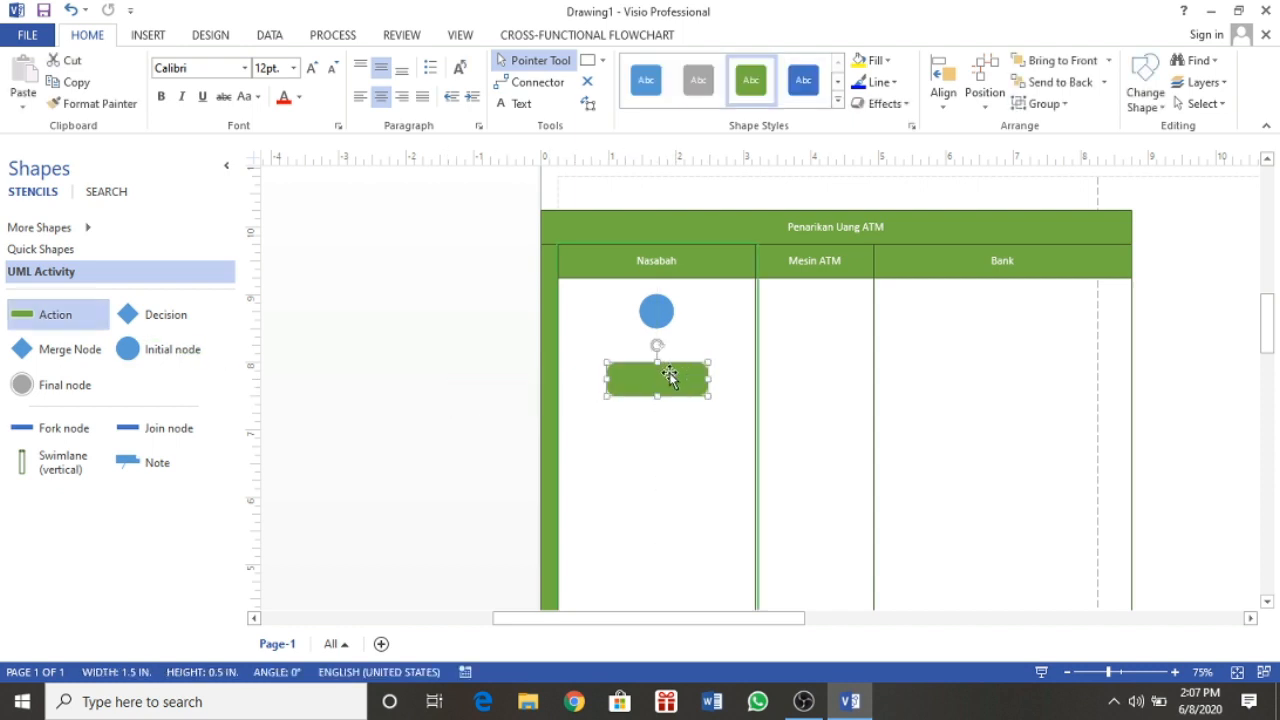
{"action": "double_click", "coordinate": [671, 374]}
{"action": "type", "text": "Ma"}
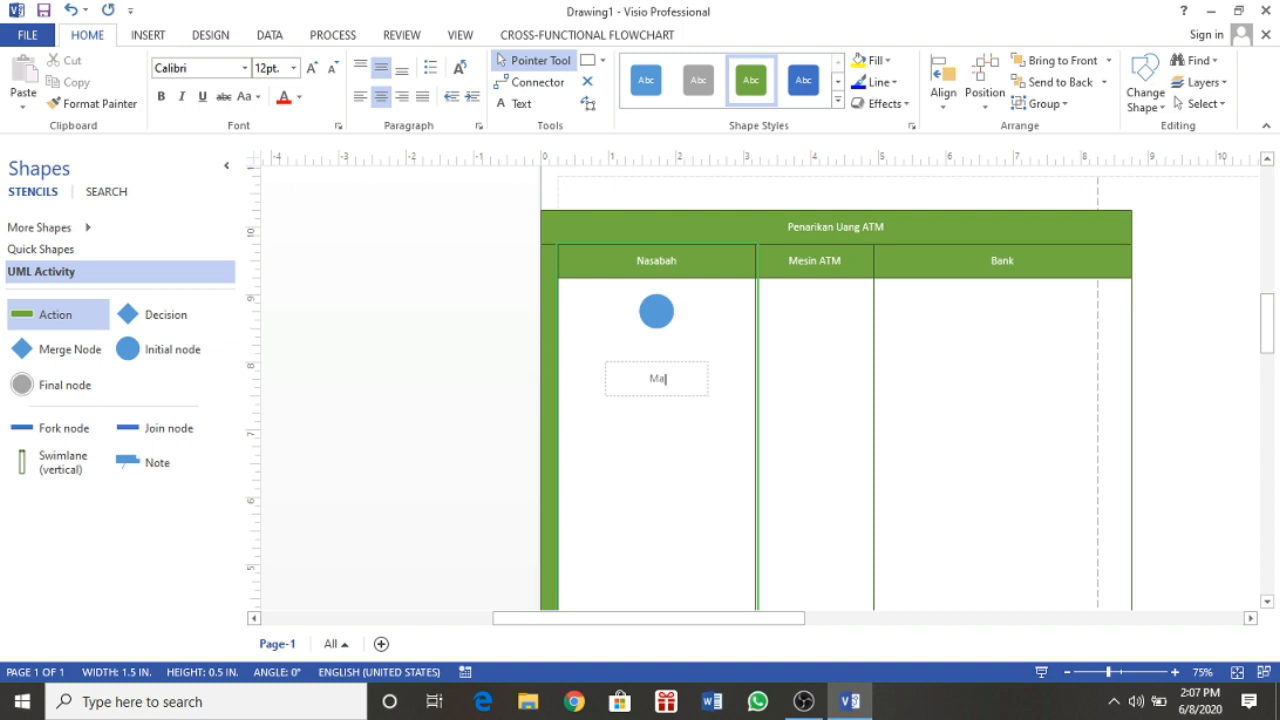
{"action": "type", "text": "sukkan Kartu ATM"}
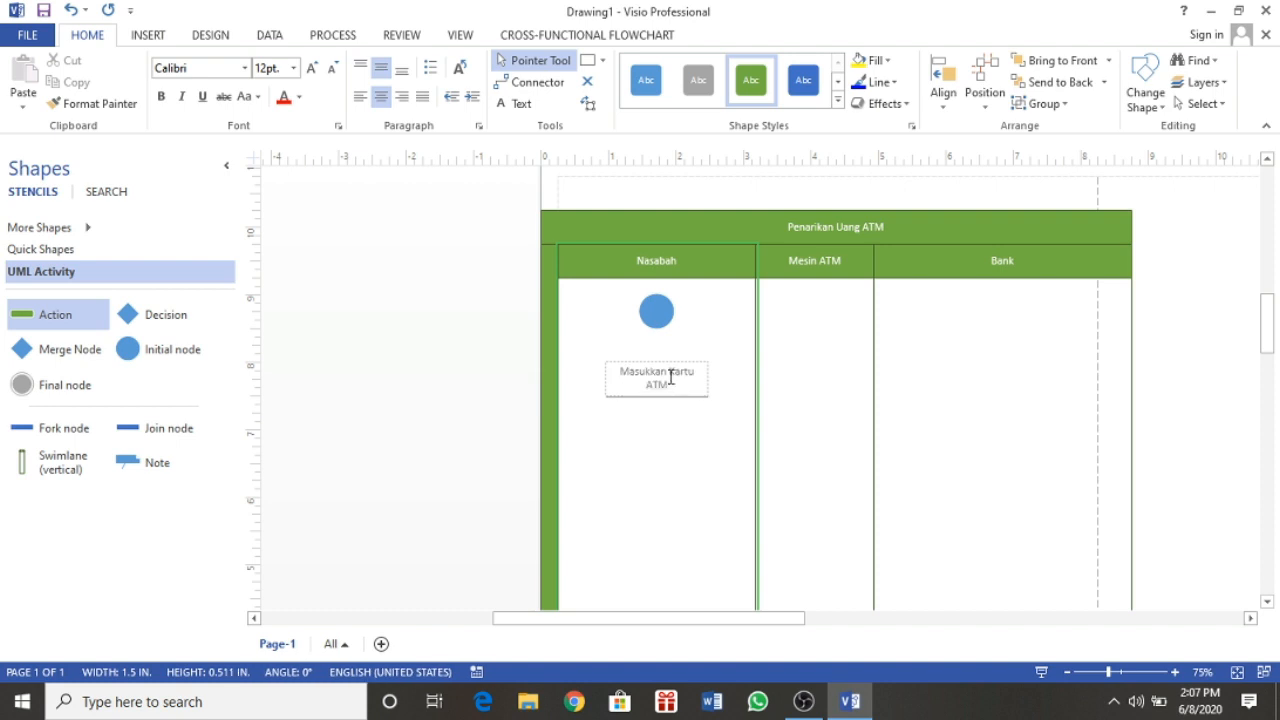
{"action": "left_click", "coordinate": [667, 445]}
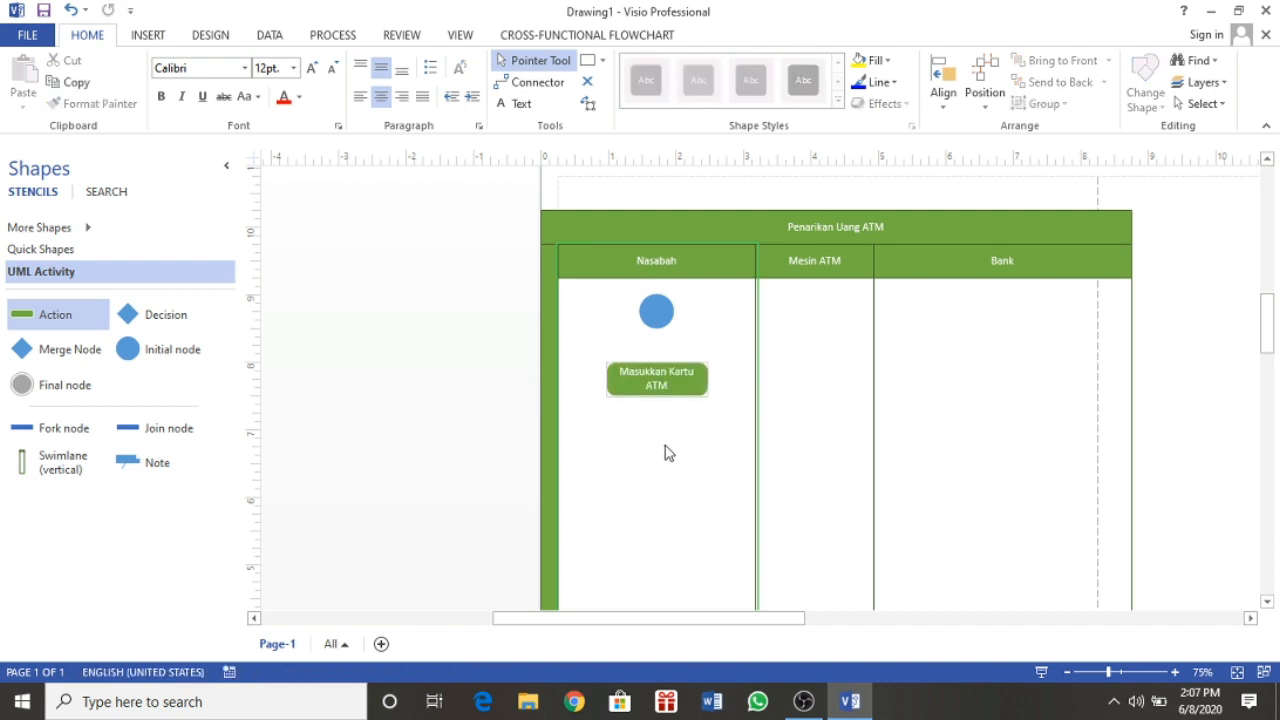
{"action": "left_click", "coordinate": [655, 312]}
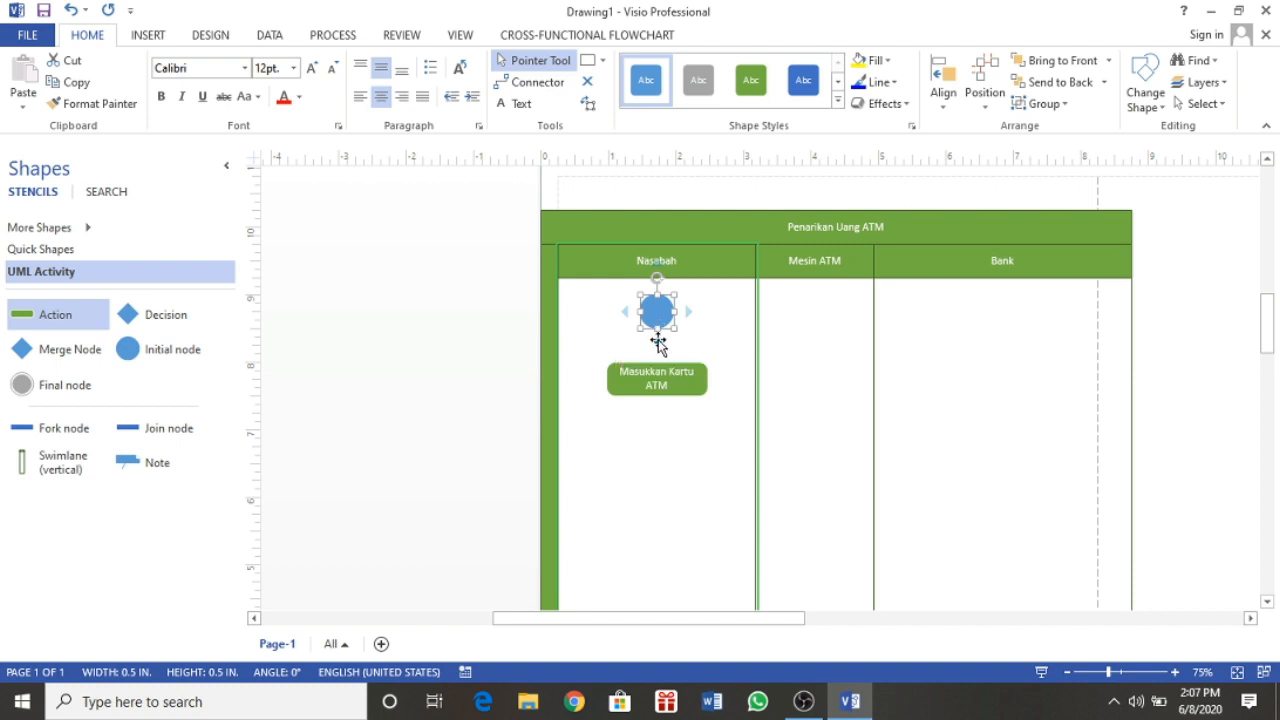
{"action": "left_click", "coordinate": [658, 355]}
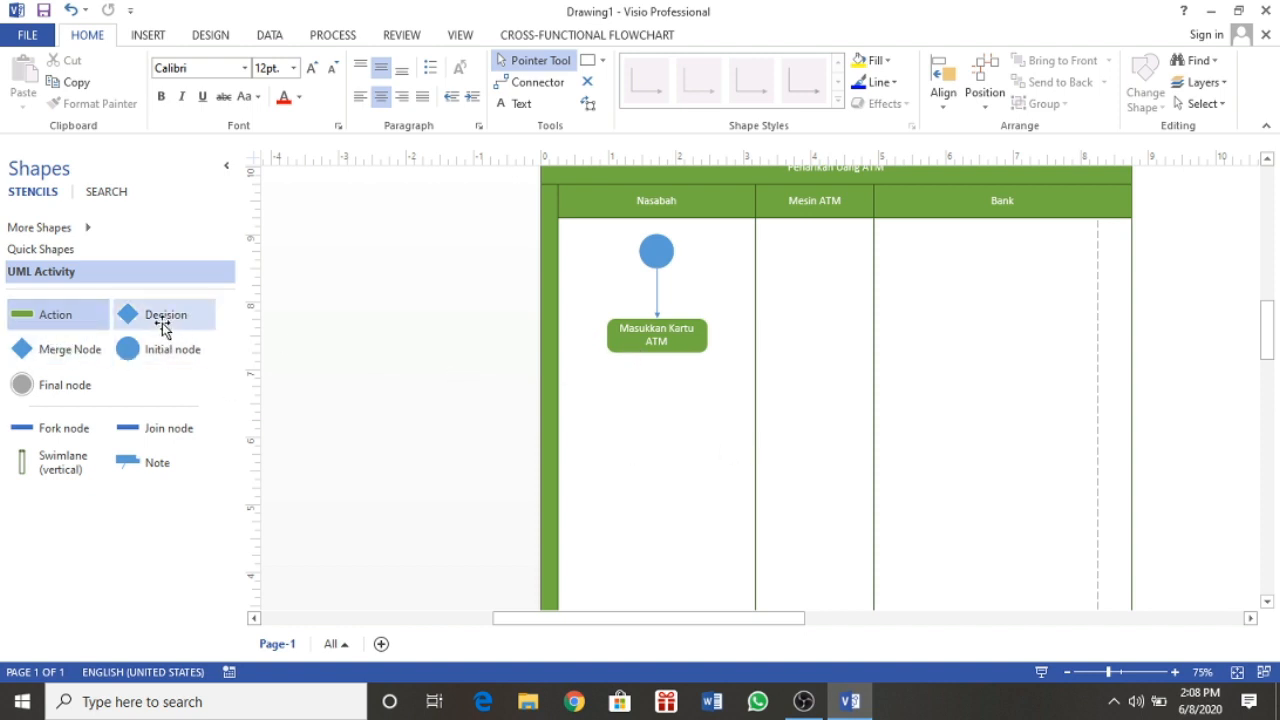
- Add an action labelled "Masukkan PIN ATM" below Masukkan Kartu ATM in the Nasabah lane and connect the two actions
{"action": "left_click_drag", "start_coordinate": [71, 317], "coordinate": [661, 404]}
{"action": "double_click", "coordinate": [661, 404]}
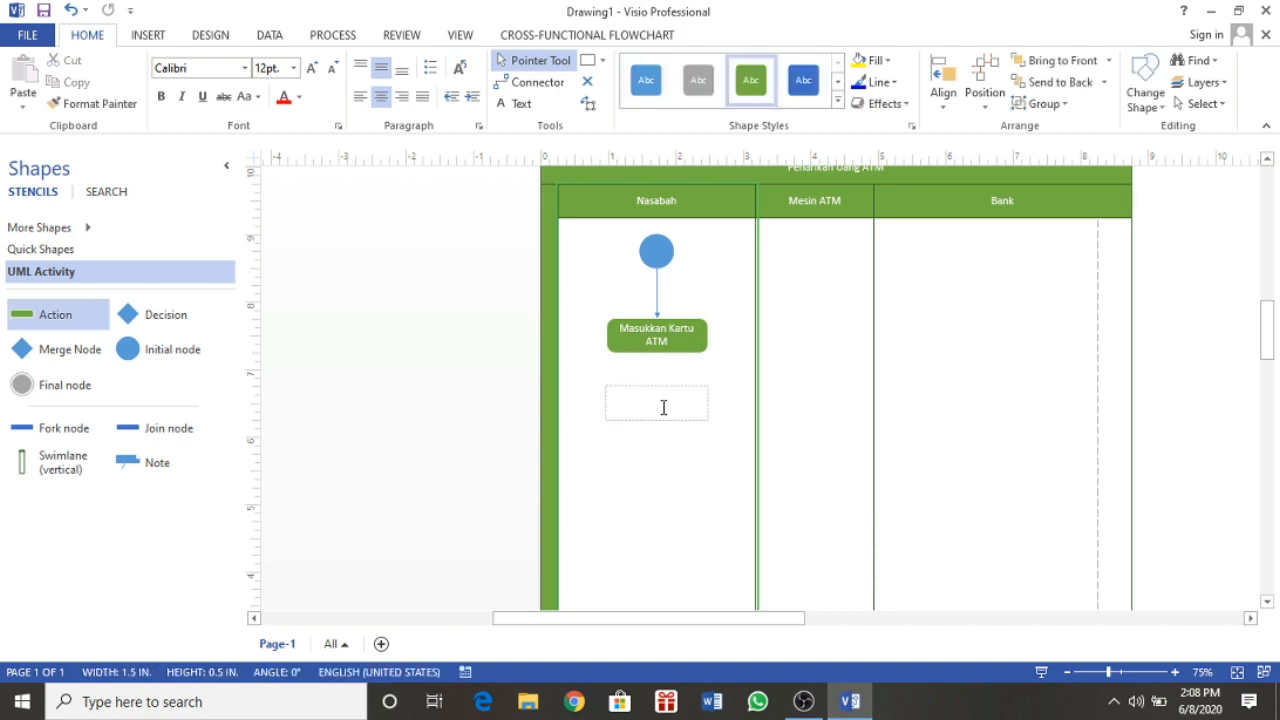
{"action": "type", "text": "Masukkan PIN ATM"}
{"action": "left_click", "coordinate": [654, 364]}
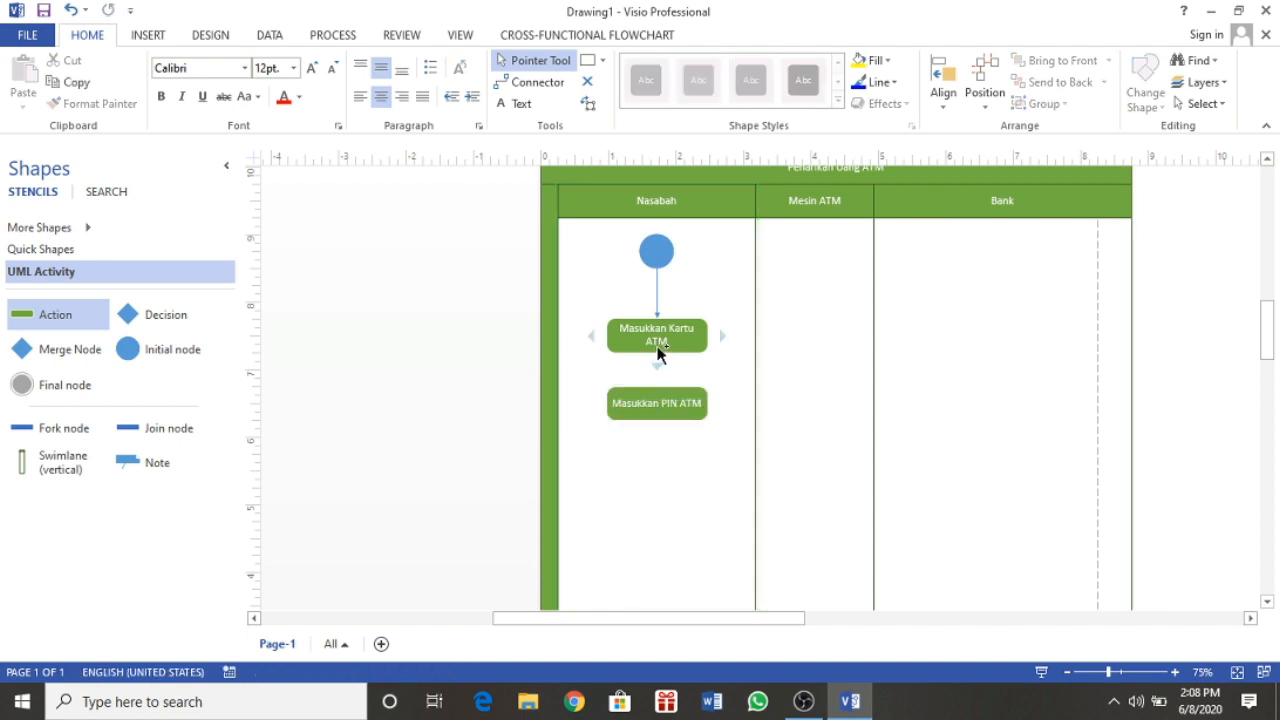
{"action": "left_click", "coordinate": [659, 352]}
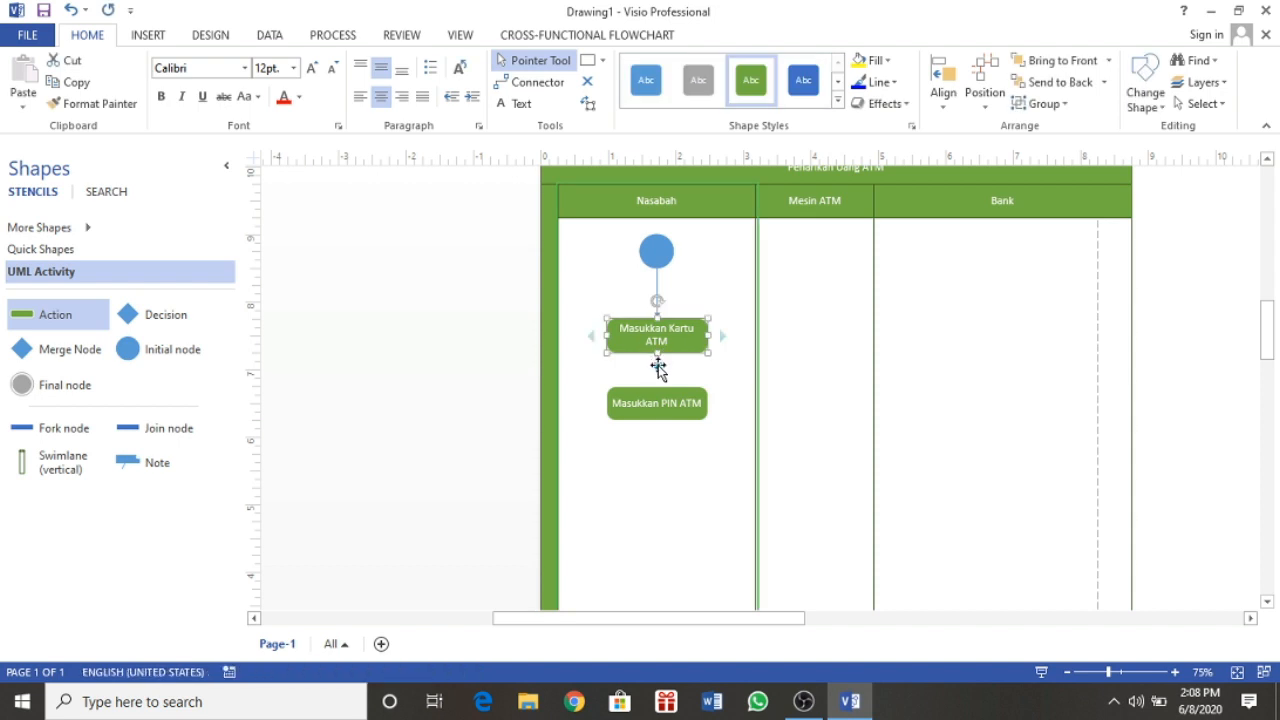
{"action": "left_click_drag", "start_coordinate": [658, 368], "coordinate": [657, 378]}
{"action": "left_click", "coordinate": [842, 408]}
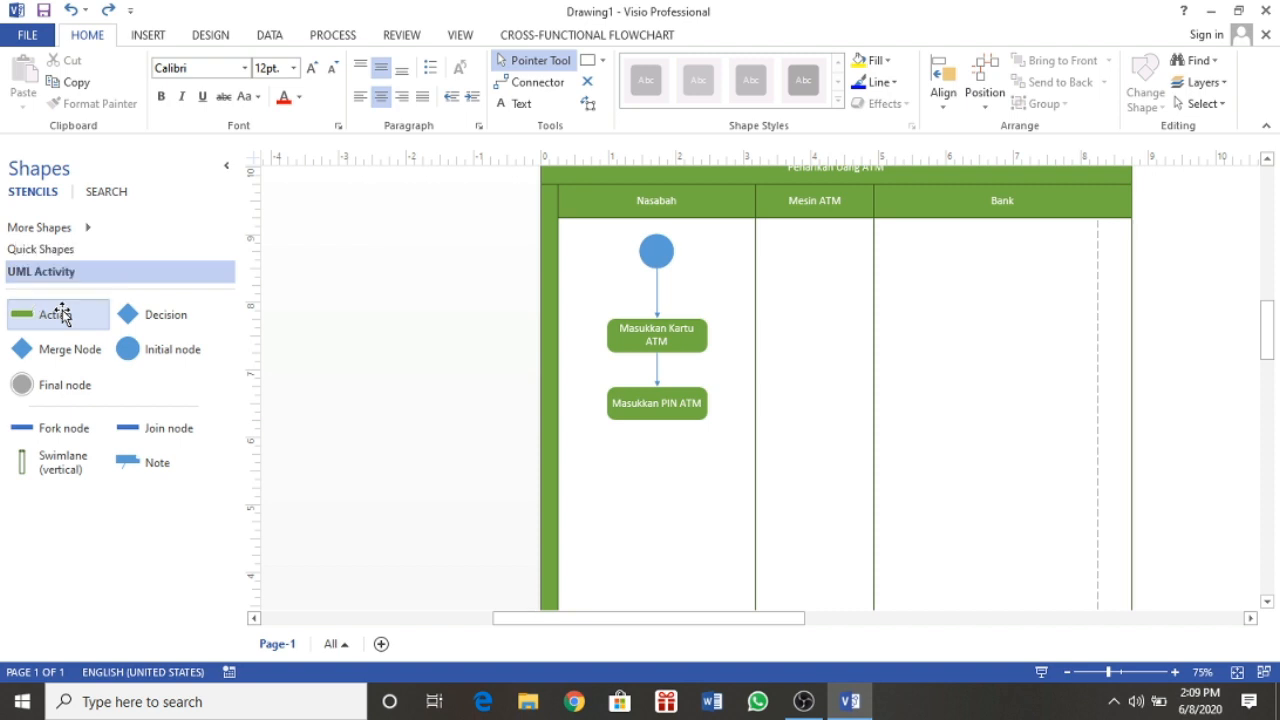
- Add an action labelled "Verifikasi PIN" in the Bank lane, level with Masukkan PIN ATM, and connect Masukkan PIN ATM to it
{"action": "left_click_drag", "start_coordinate": [63, 314], "coordinate": [985, 402]}
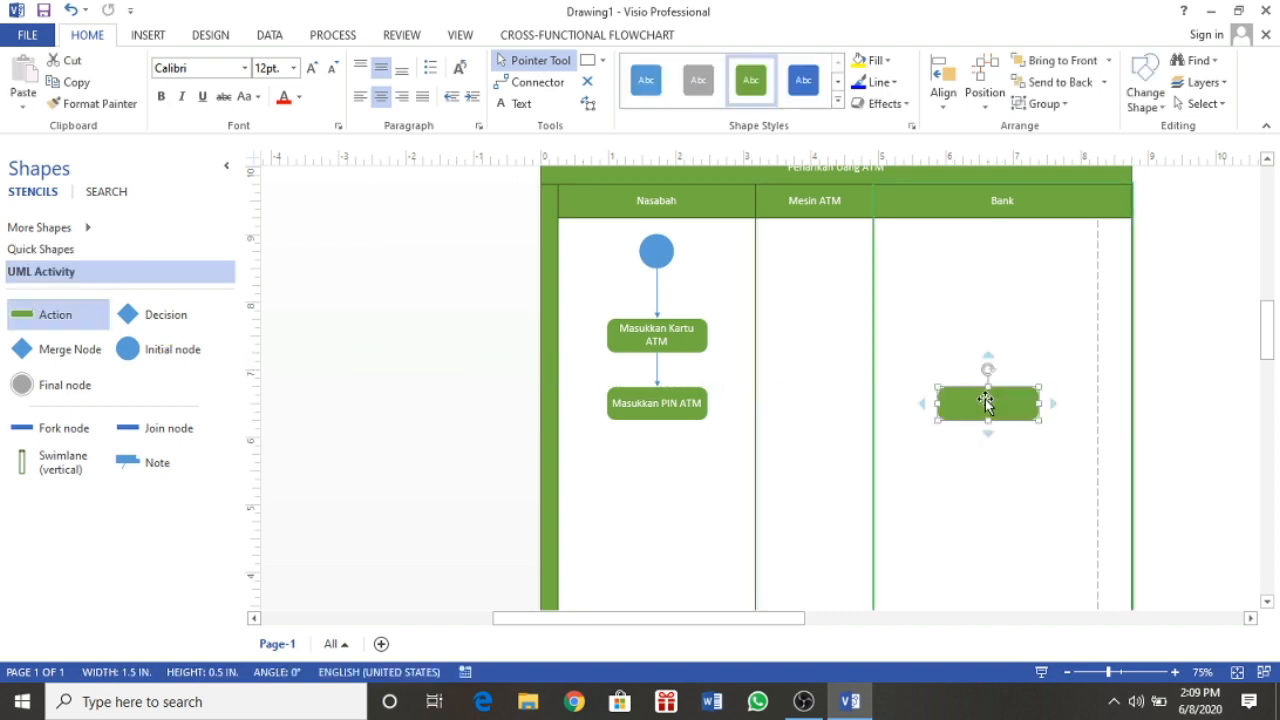
{"action": "type", "text": "Ver"}
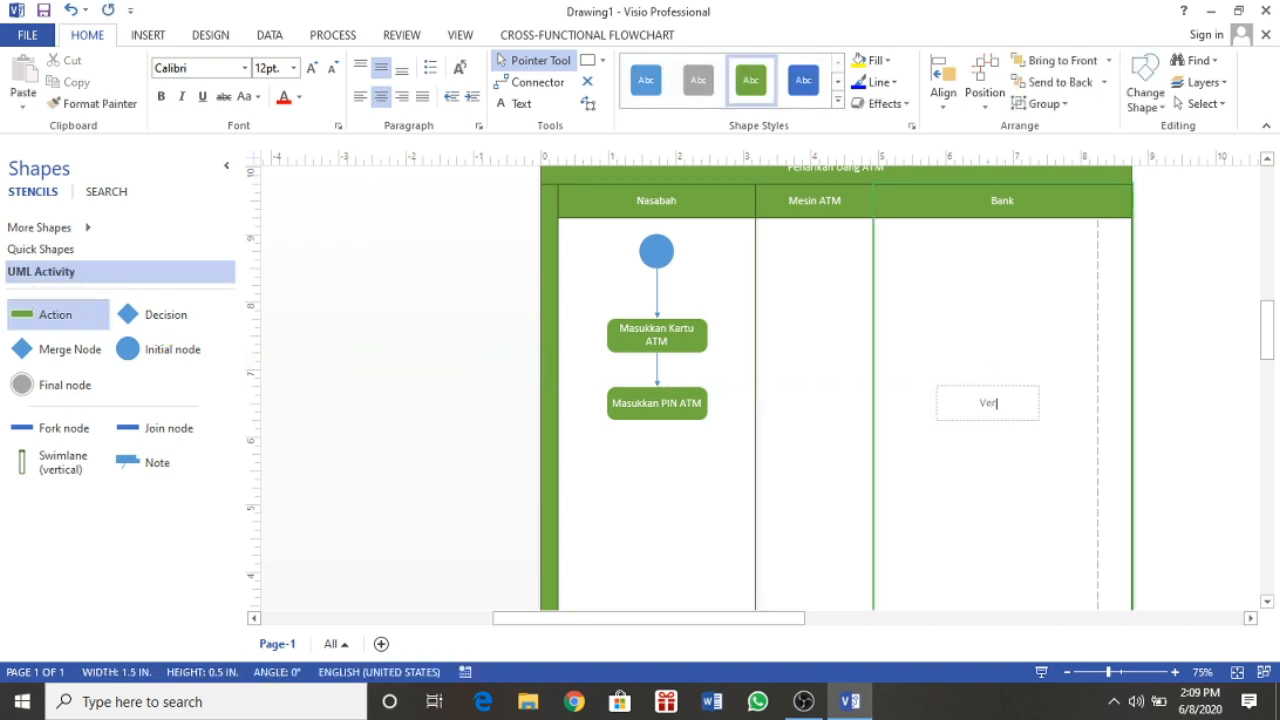
{"action": "type", "text": "ifikasi PIN"}
{"action": "left_click", "coordinate": [992, 460]}
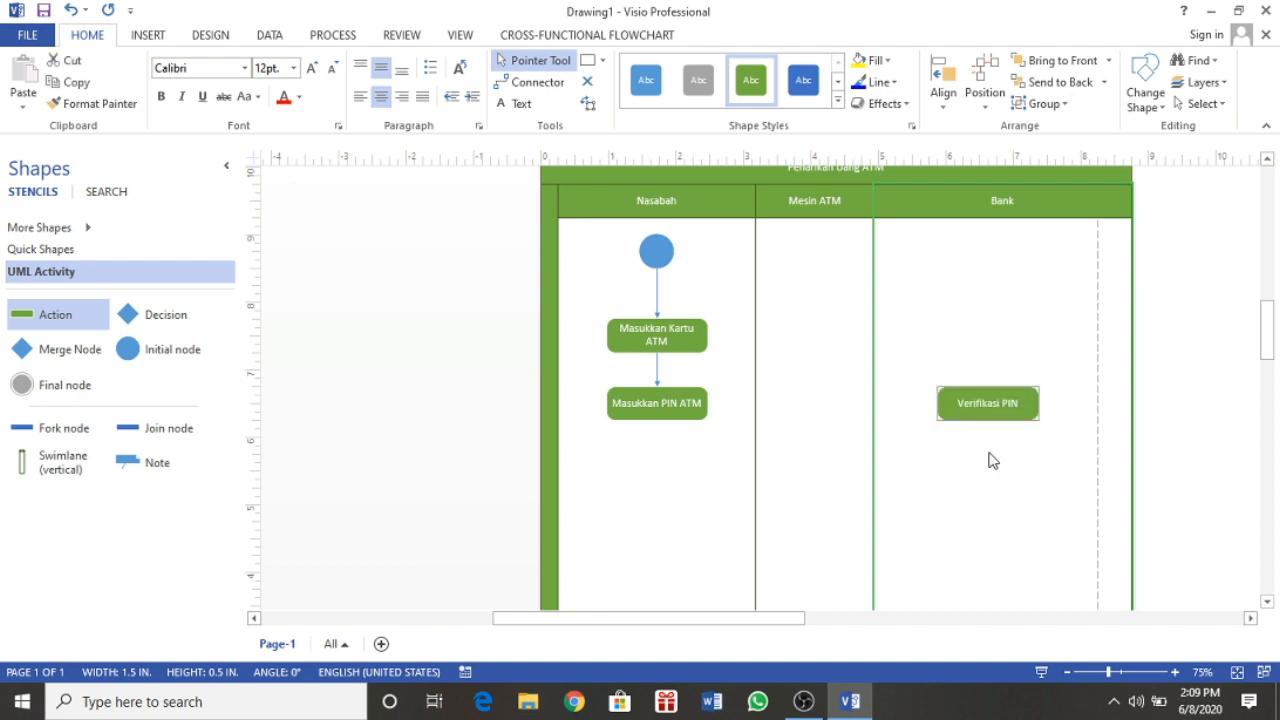
{"action": "left_click", "coordinate": [745, 403]}
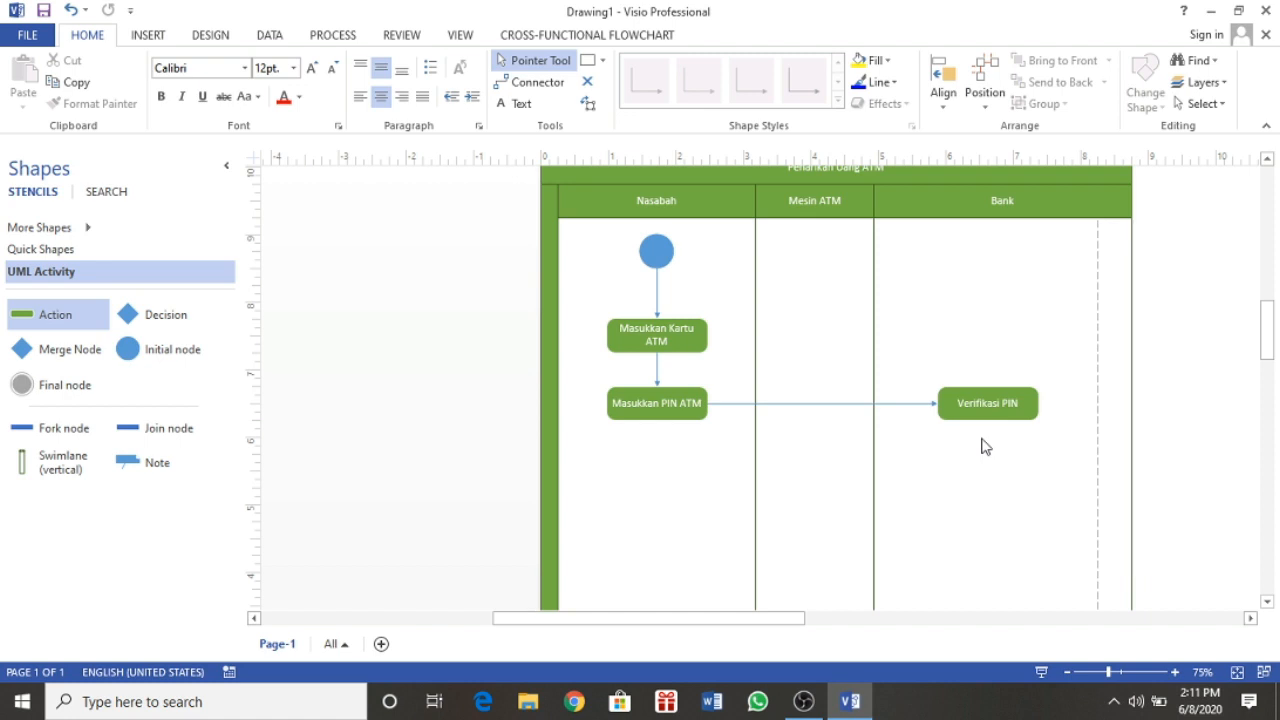
- Place a decision node below Verifikasi PIN in the Bank lane and connect Verifikasi PIN to it
{"action": "mouse_move", "coordinate": [990, 424]}
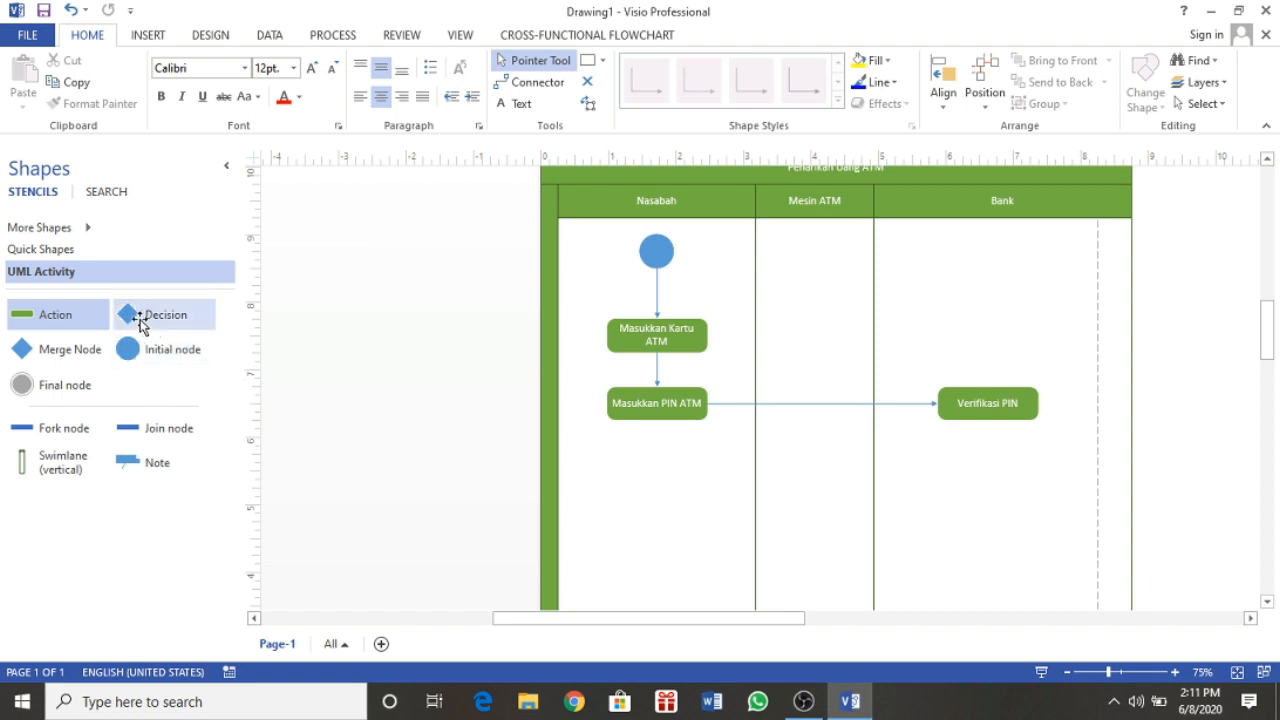
{"action": "left_click_drag", "start_coordinate": [141, 325], "coordinate": [983, 477]}
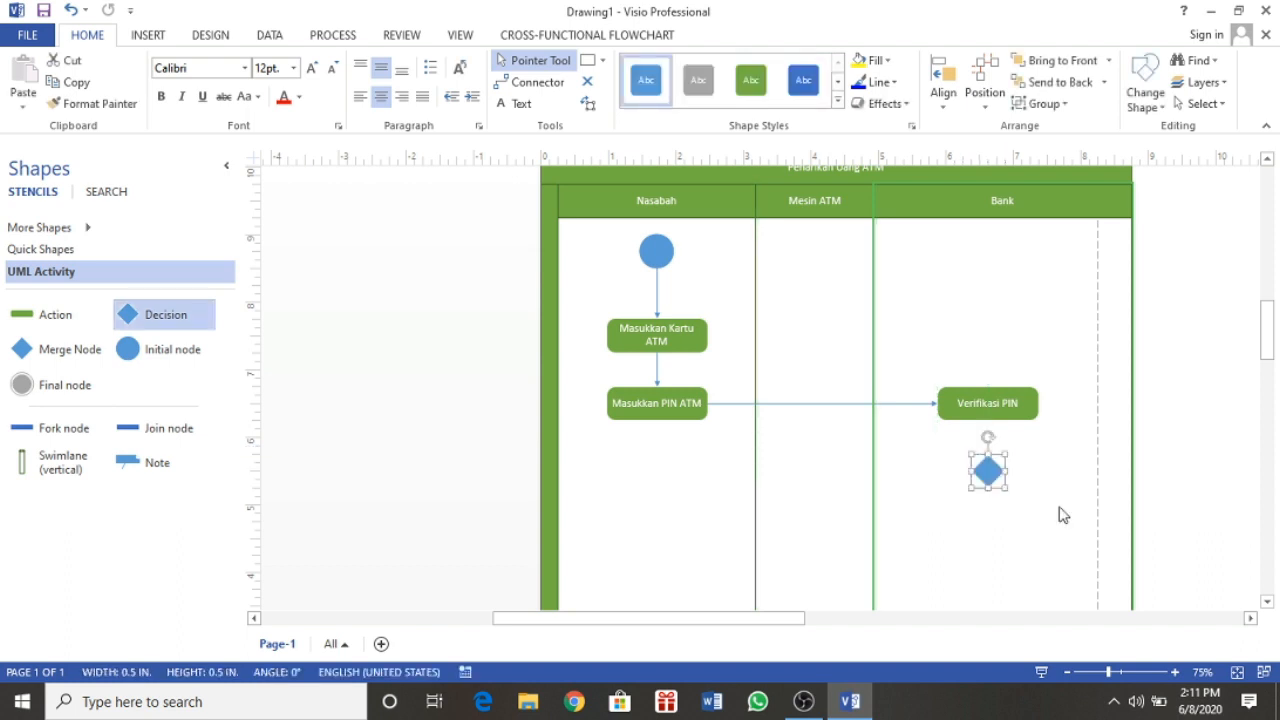
{"action": "left_click", "coordinate": [1062, 515]}
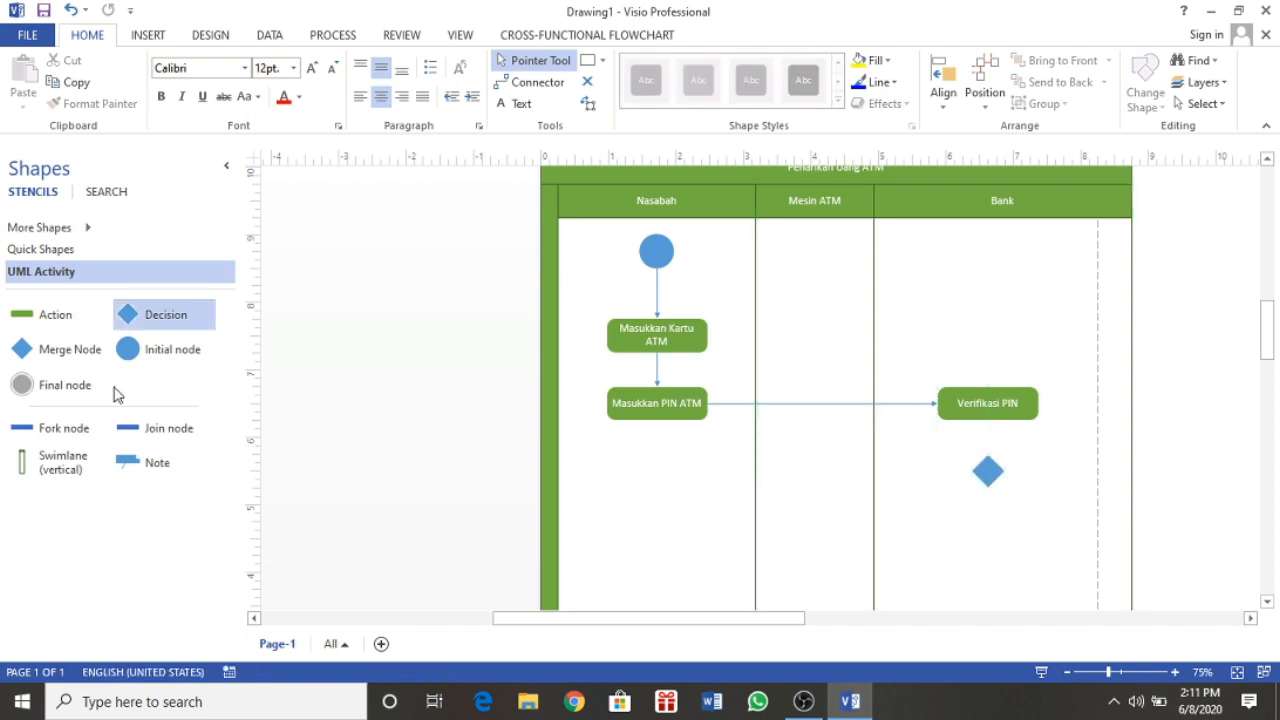
{"action": "left_click", "coordinate": [988, 430]}
{"action": "scroll", "coordinate": [1017, 477], "scroll_direction": "down", "scroll_amount": 1}
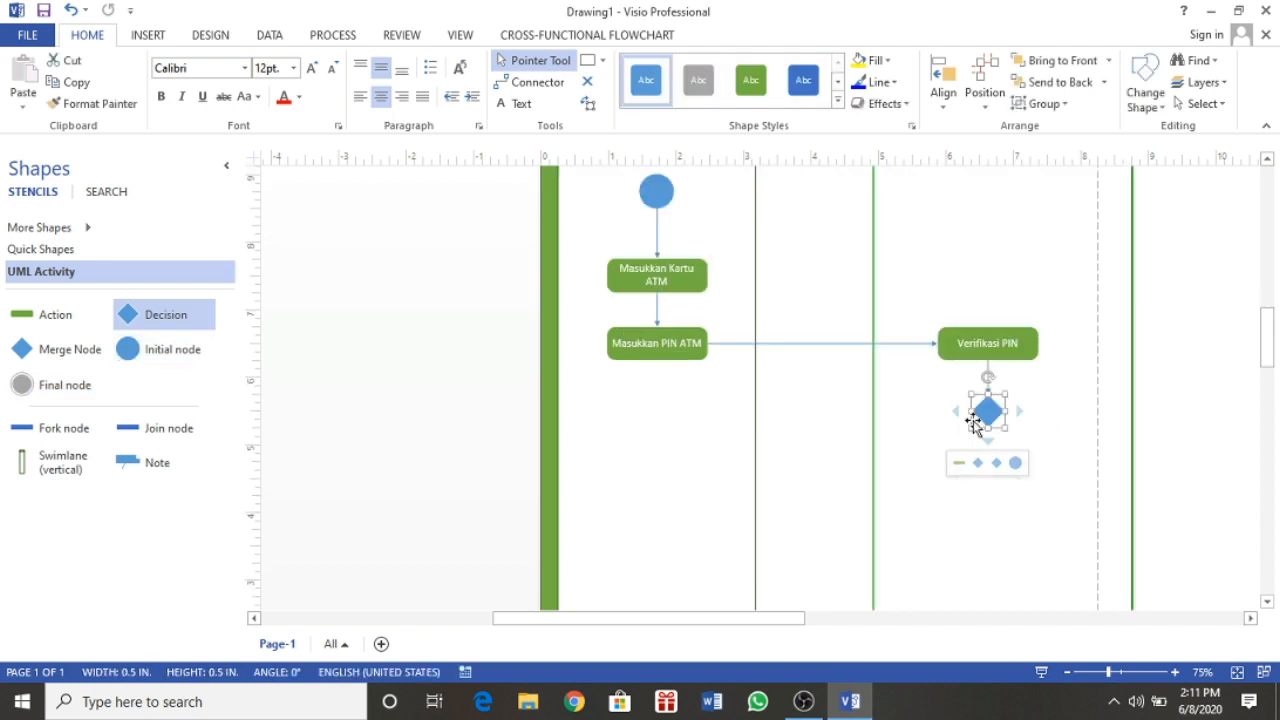
- Add an action labelled "Memasukkan Nominal Uang" below Masukkan PIN ATM in the Nasabah lane and connect the decision node to it
{"action": "mouse_move", "coordinate": [989, 445]}
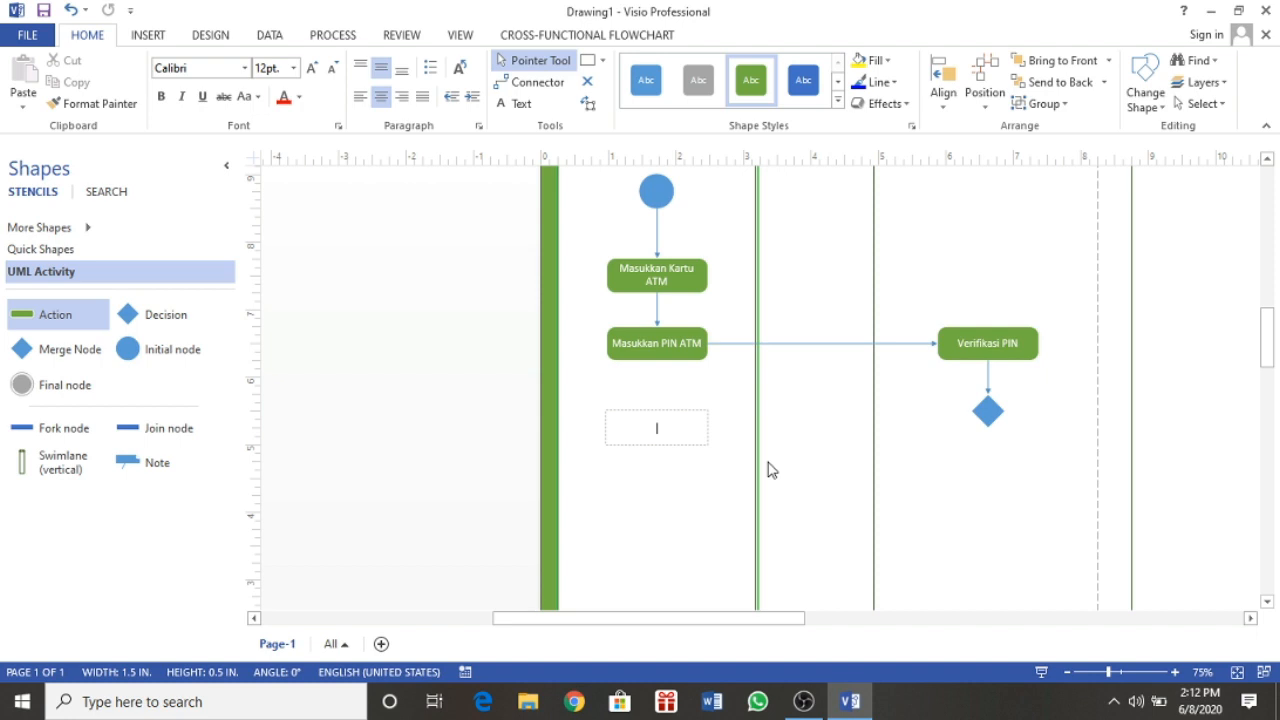
{"action": "key", "text": "ctrl+v"}
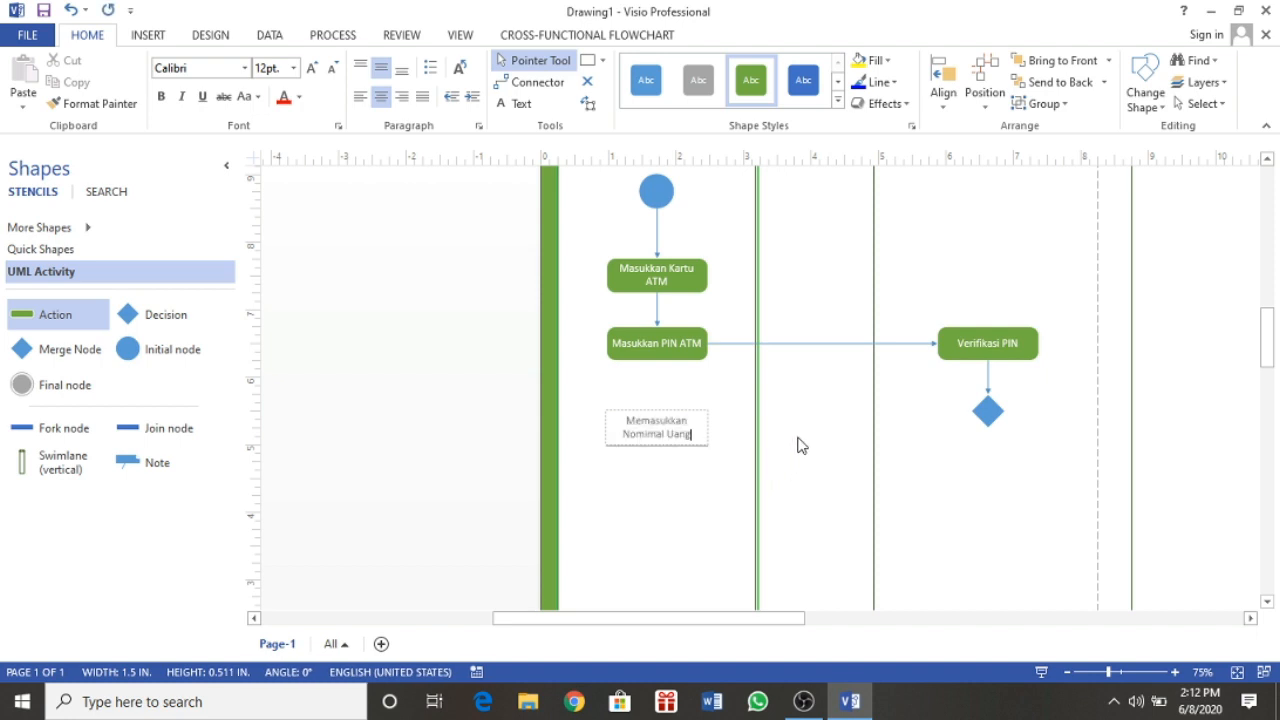
{"action": "left_click", "coordinate": [797, 437]}
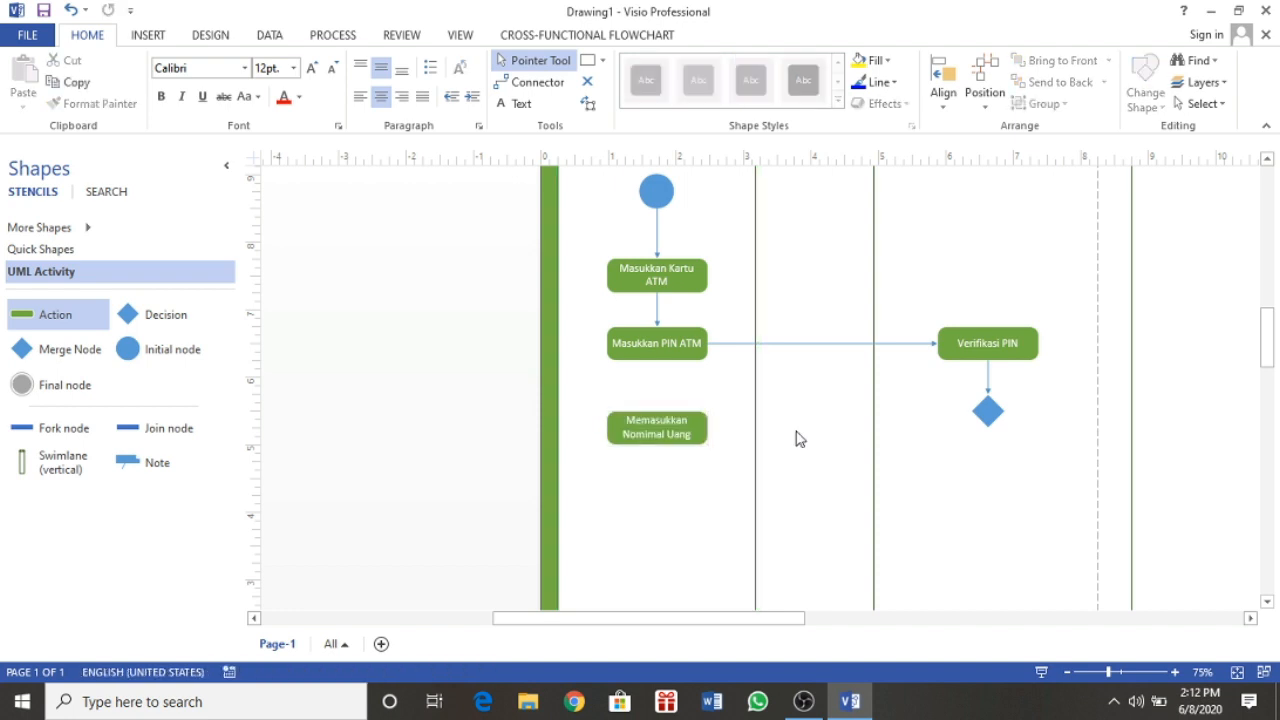
{"action": "left_click", "coordinate": [986, 408]}
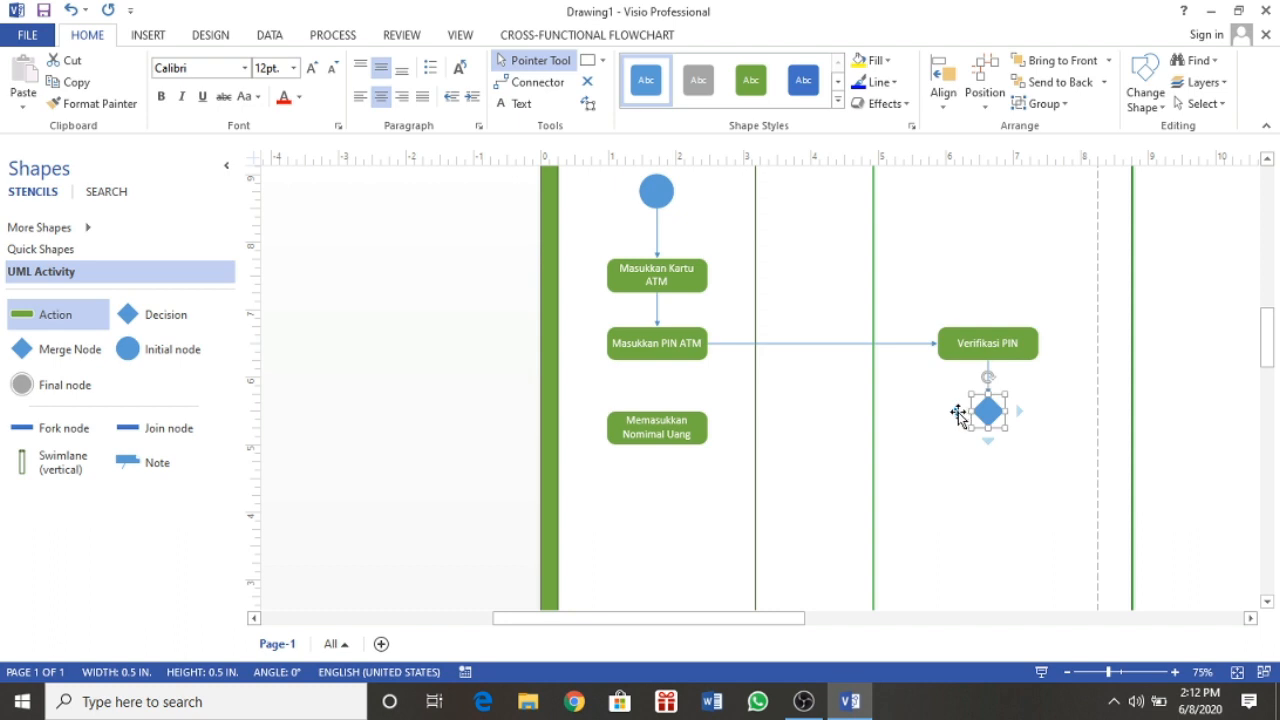
{"action": "left_click_drag", "start_coordinate": [964, 415], "coordinate": [708, 431]}
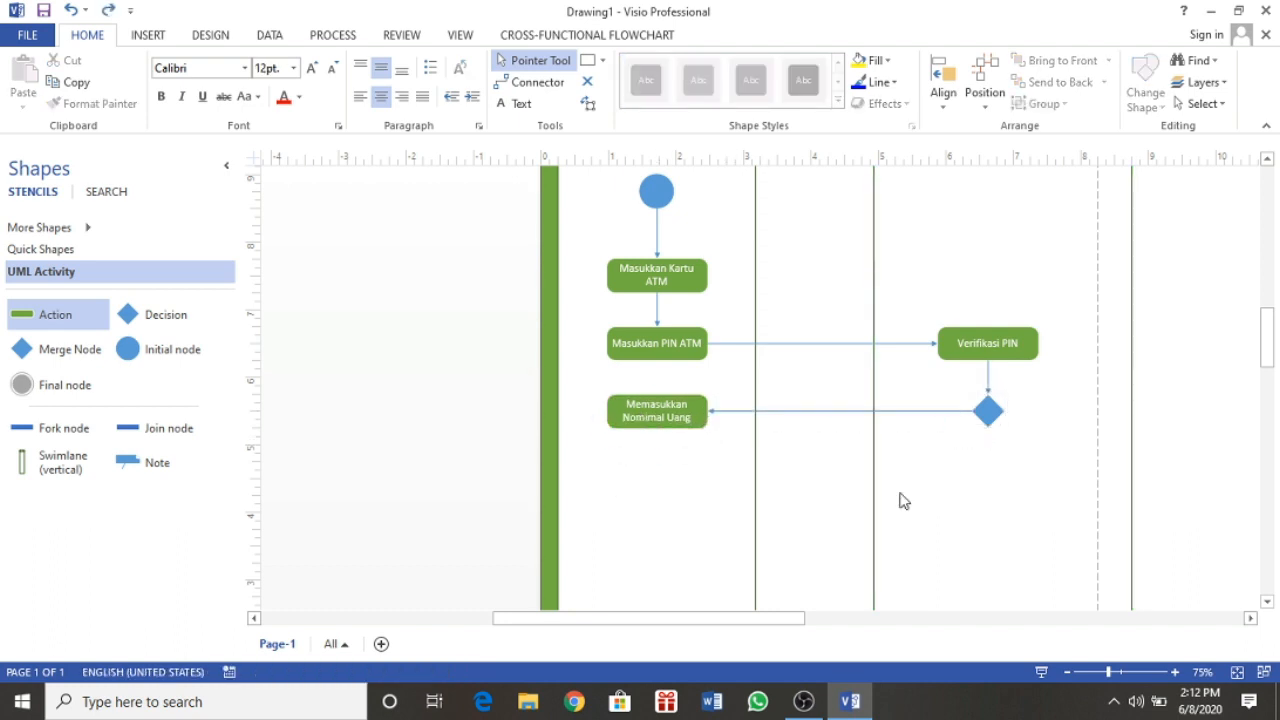
- Label the connector from the decision node to Memasukkan Nominal Uang "PIN Valid"
{"action": "double_click", "coordinate": [834, 411]}
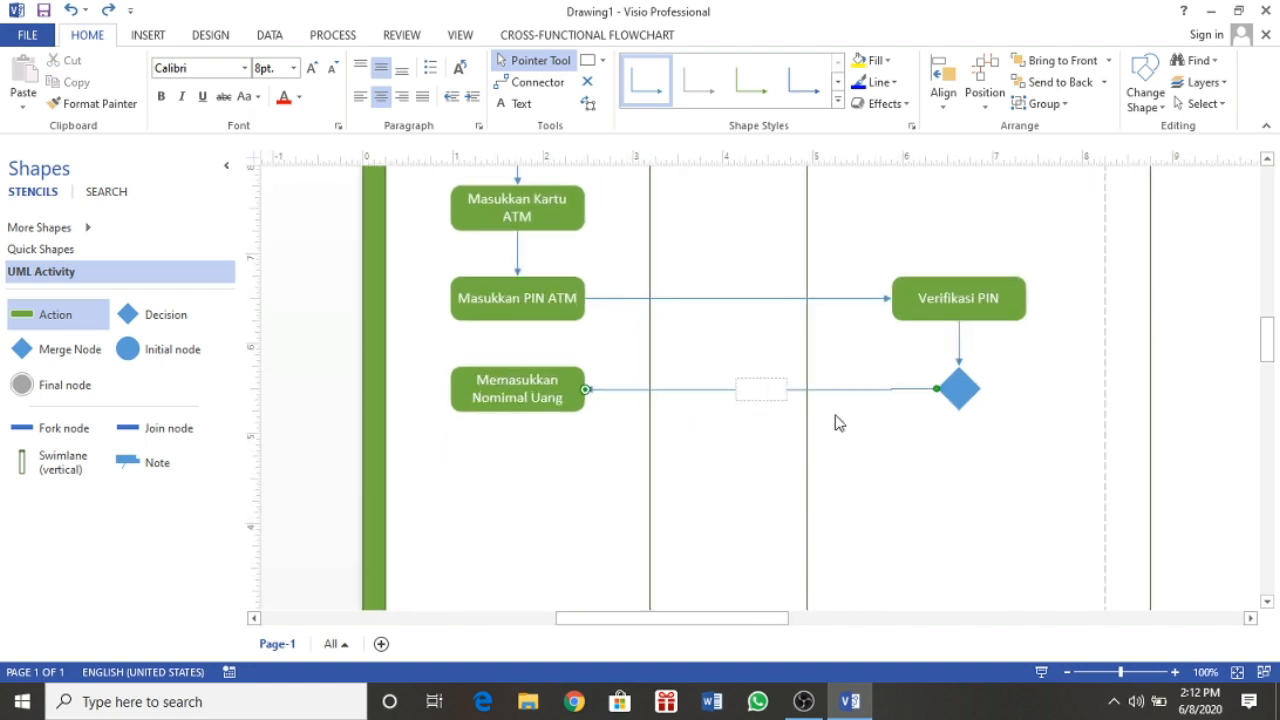
{"action": "type", "text": "PIN Valid"}
{"action": "left_click", "coordinate": [838, 437]}
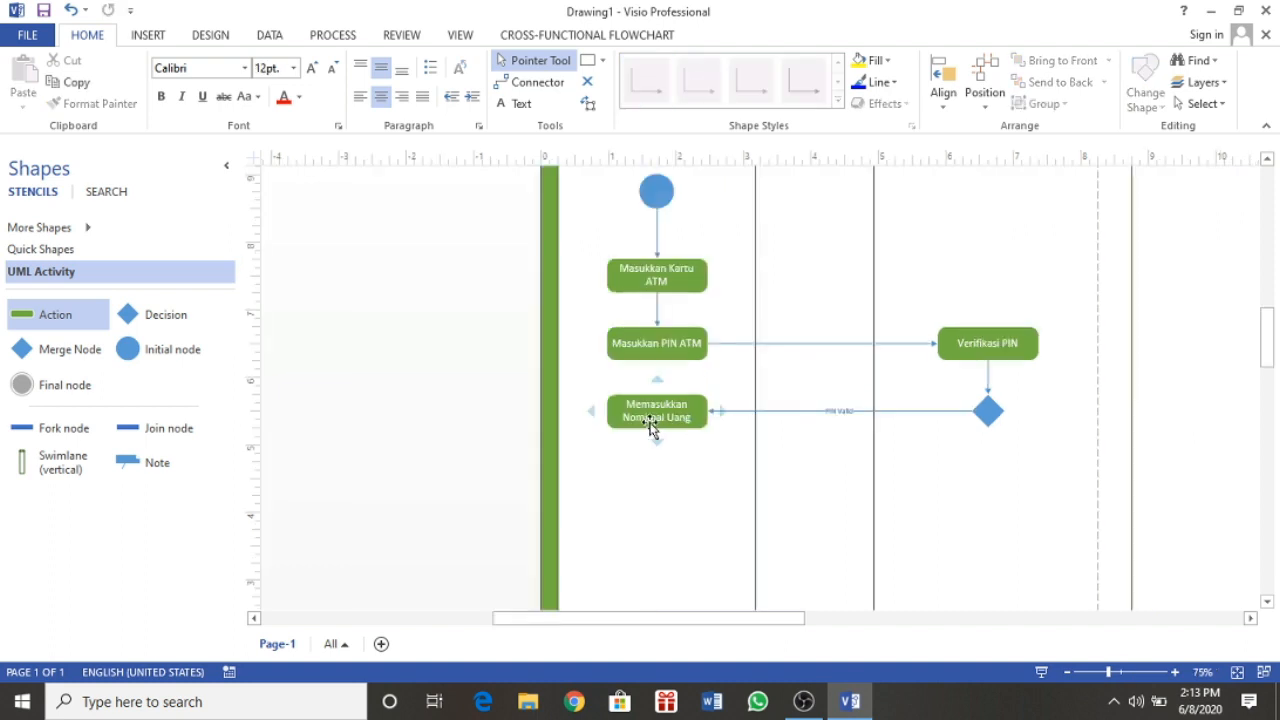
- Add an action labelled "Kartu Keluar" in the Mesin ATM lane and connect the decision node below Verifikasi PIN to it
{"action": "scroll", "coordinate": [831, 457], "scroll_direction": "down", "scroll_amount": 1}
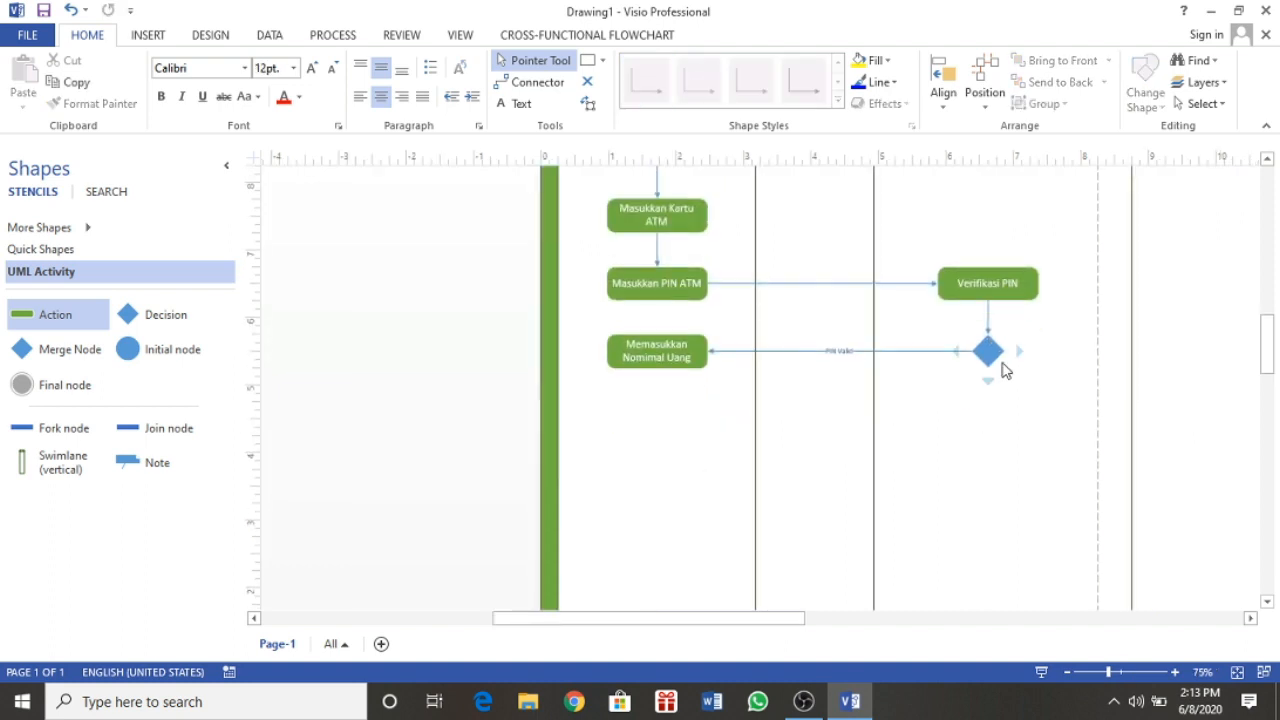
{"action": "mouse_move", "coordinate": [1017, 351]}
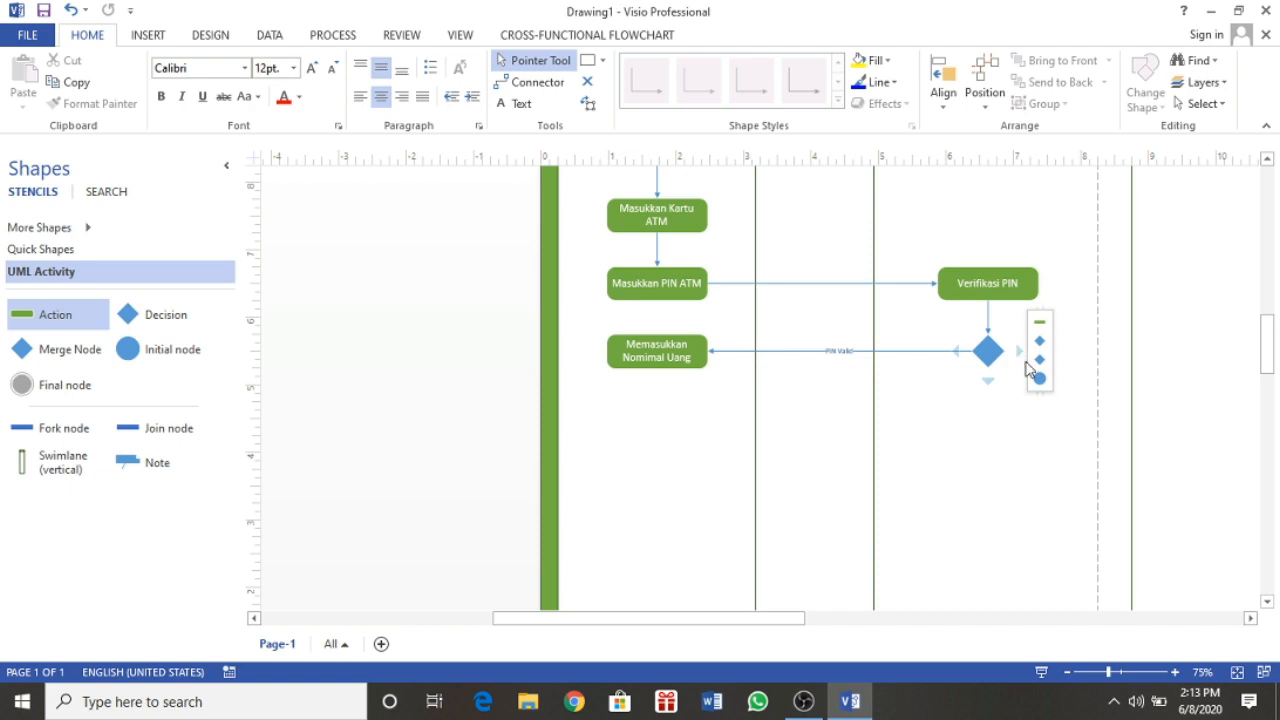
{"action": "scroll", "coordinate": [668, 361], "scroll_direction": "down", "scroll_amount": 1}
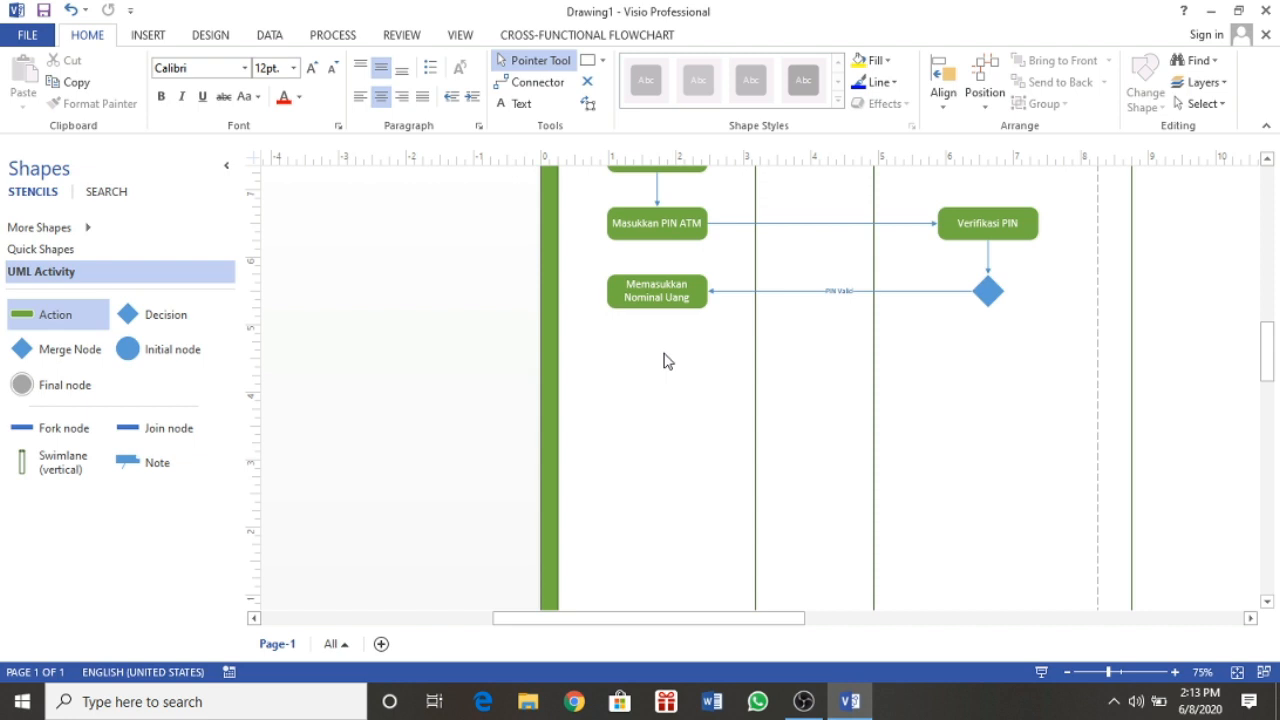
{"action": "scroll", "coordinate": [668, 361], "scroll_direction": "up", "scroll_amount": 1}
{"action": "double_click", "coordinate": [822, 501]}
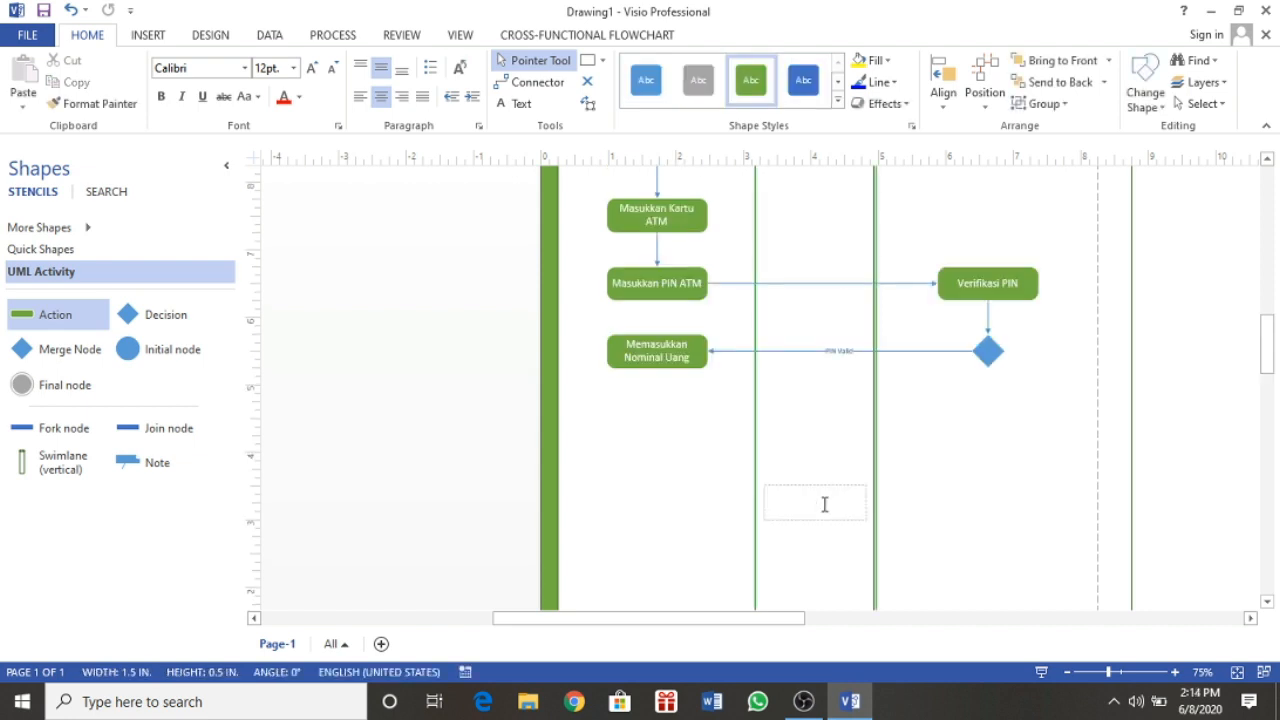
{"action": "mouse_move", "coordinate": [988, 368]}
{"action": "left_mouse_down"}
{"action": "mouse_move", "coordinate": [999, 509]}
{"action": "mouse_move", "coordinate": [860, 506]}
{"action": "left_mouse_up"}
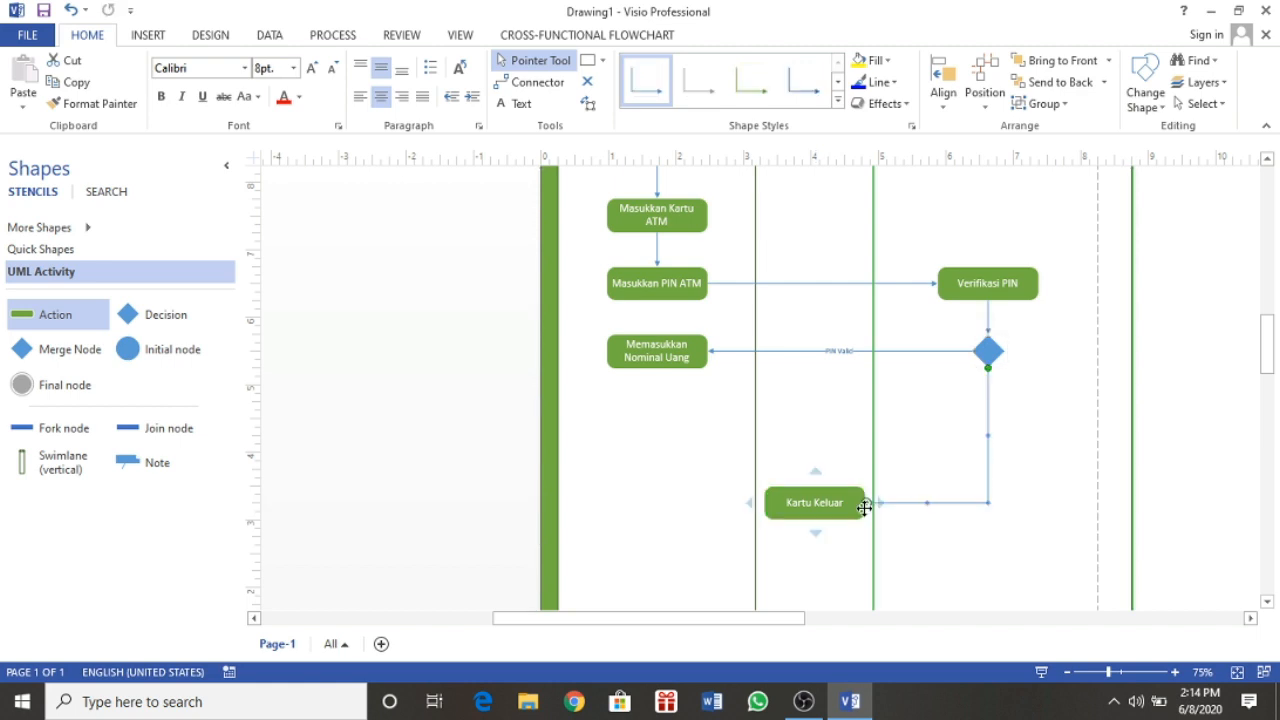
- Add an action labelled "Ambil Kartu" in the Nasabah lane, connected from Kartu Keluar, and connect it to a final node placed below
{"action": "scroll", "coordinate": [856, 503], "scroll_direction": "down", "scroll_amount": 1}
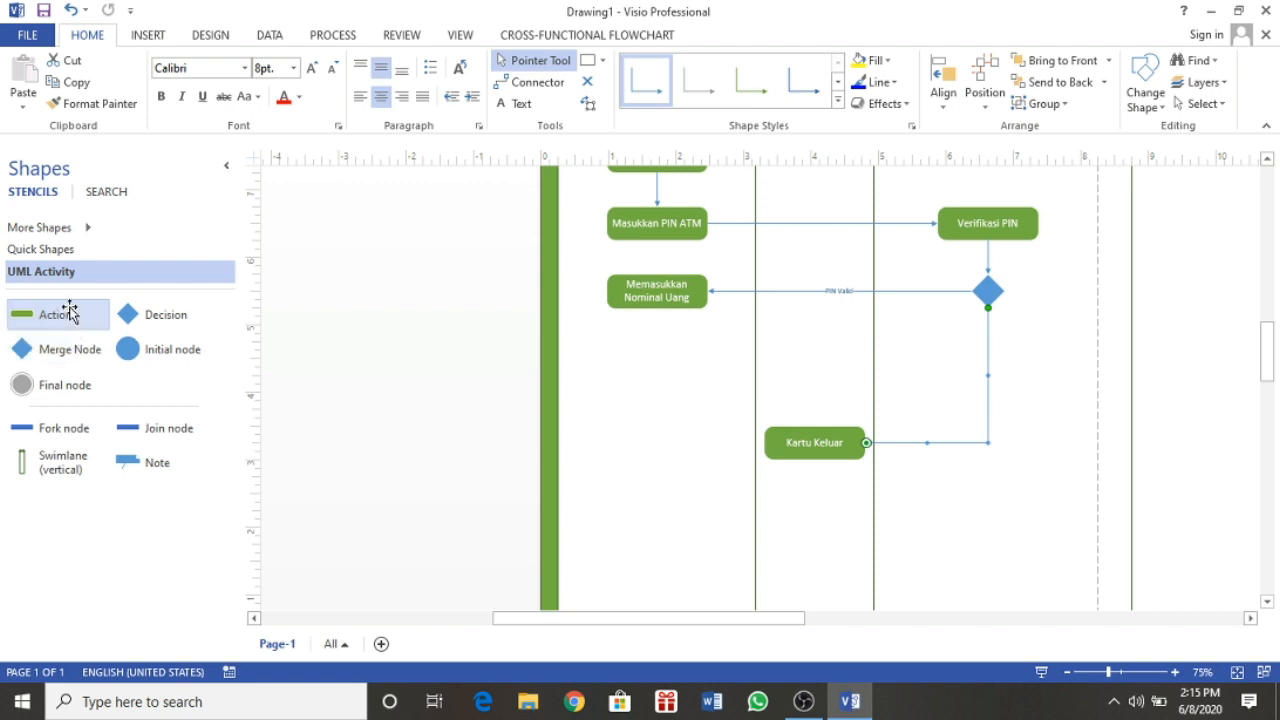
{"action": "left_click_drag", "start_coordinate": [70, 314], "coordinate": [659, 535]}
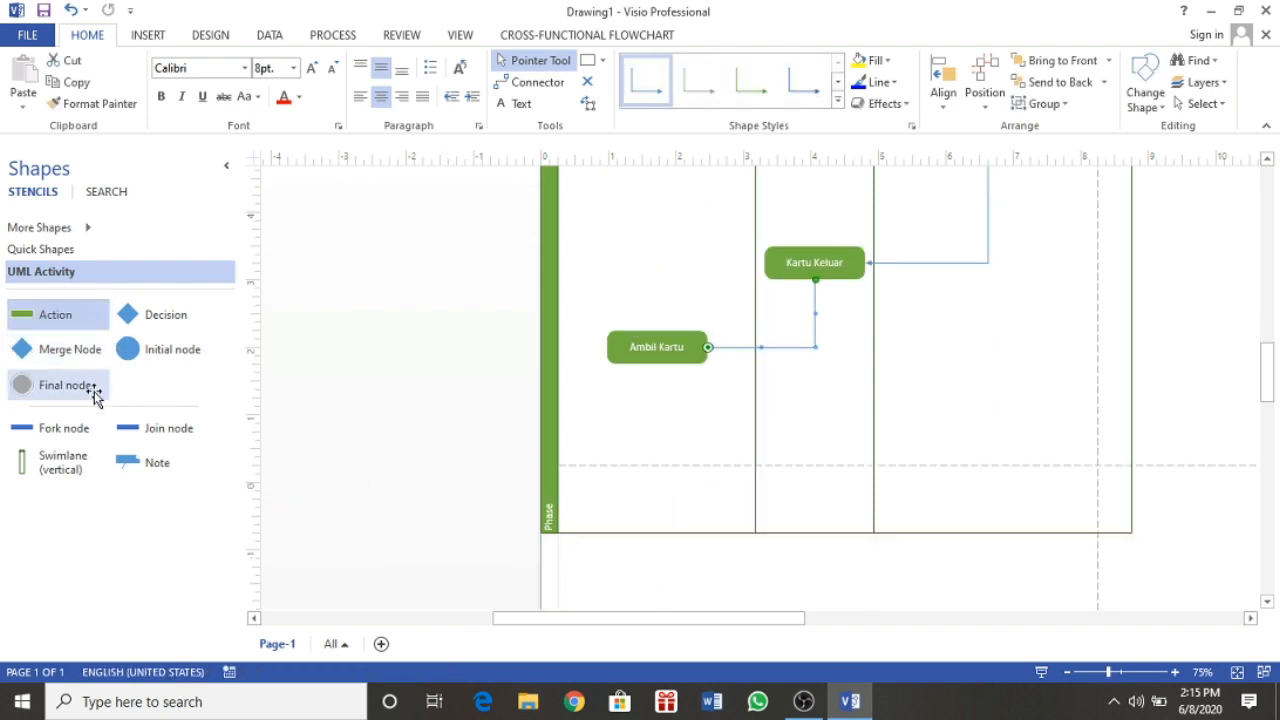
{"action": "left_click_drag", "start_coordinate": [95, 395], "coordinate": [657, 415]}
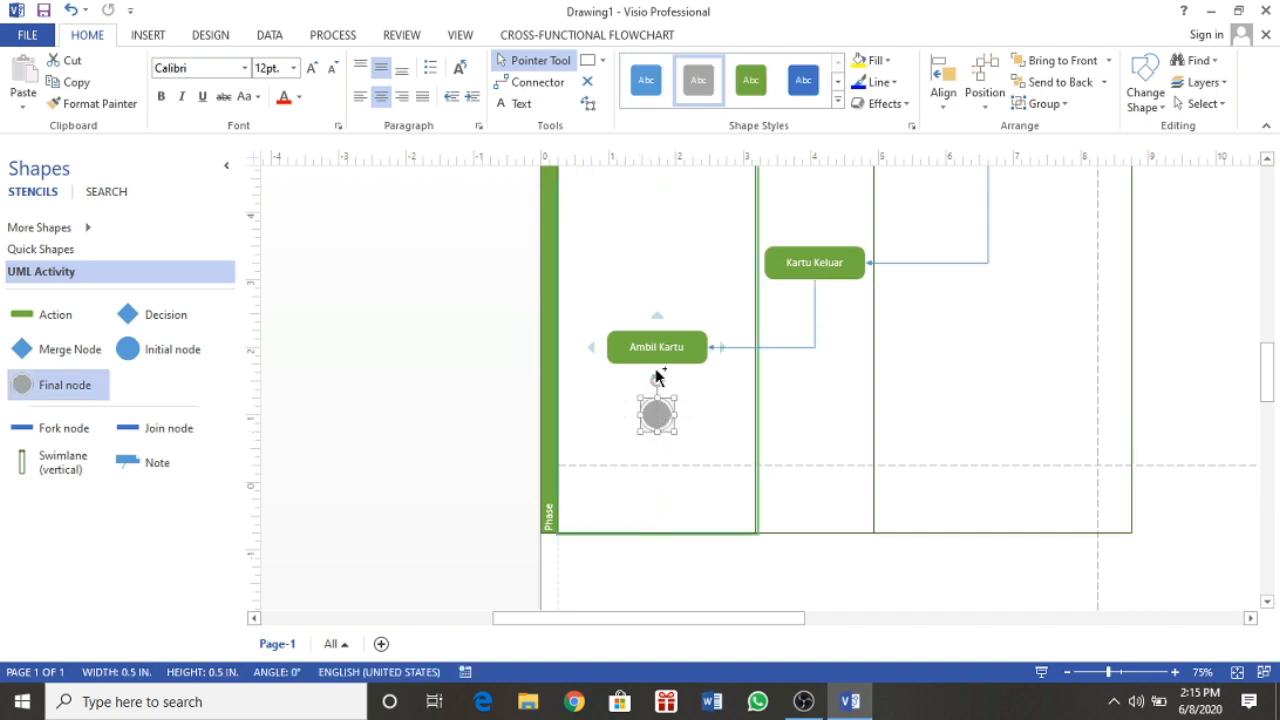
- Label the connector from the decision node to Kartu Keluar "Tidak Valid" and move Kartu Keluar further down its lane
{"action": "scroll", "coordinate": [960, 366], "scroll_direction": "up", "scroll_amount": 2}
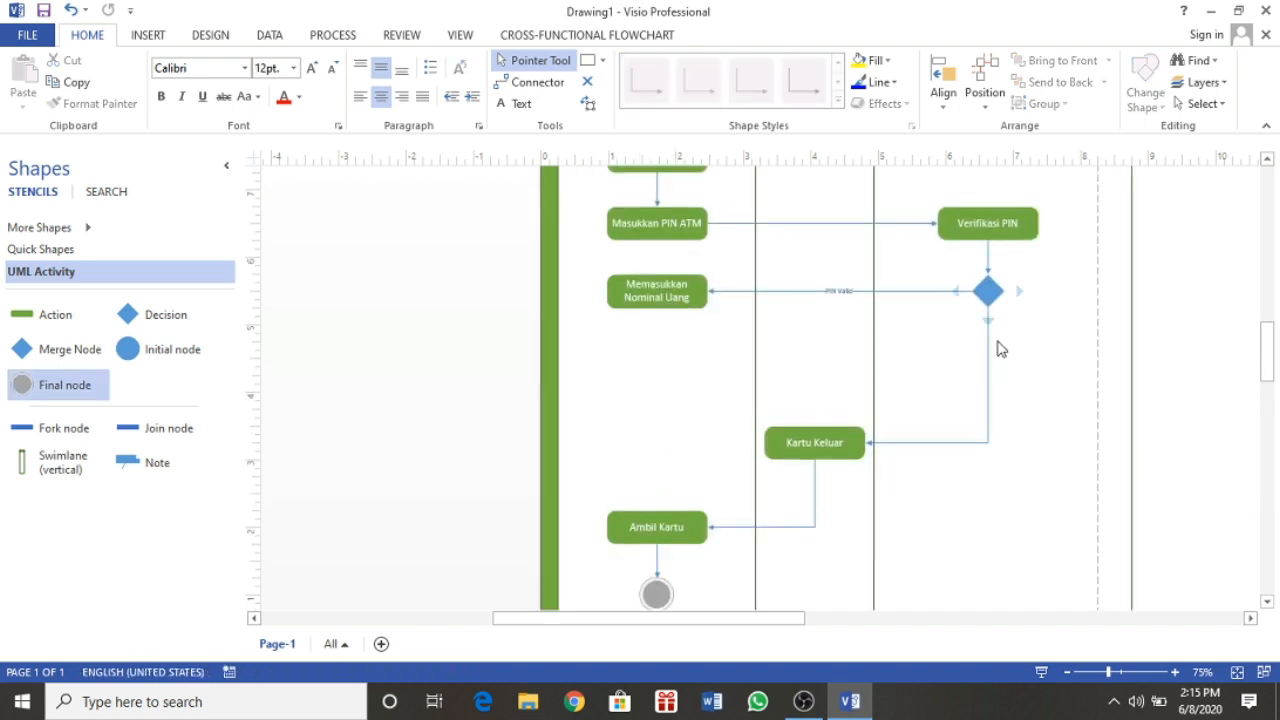
{"action": "double_click", "coordinate": [988, 367]}
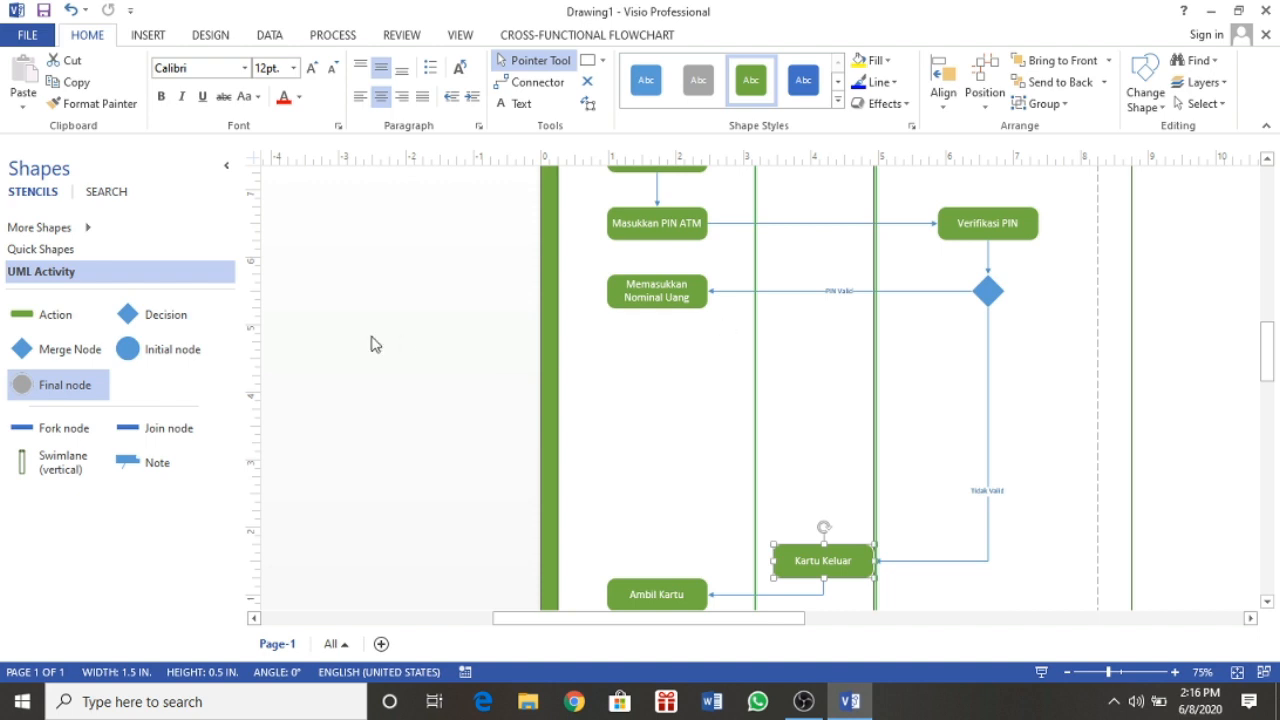
- Add an action labelled "Cek Saldo" in the Bank lane and connect Memasukkan Nominal Uang to it
{"action": "left_click_drag", "start_coordinate": [97, 335], "coordinate": [951, 358]}
{"action": "double_click", "coordinate": [918, 345]}
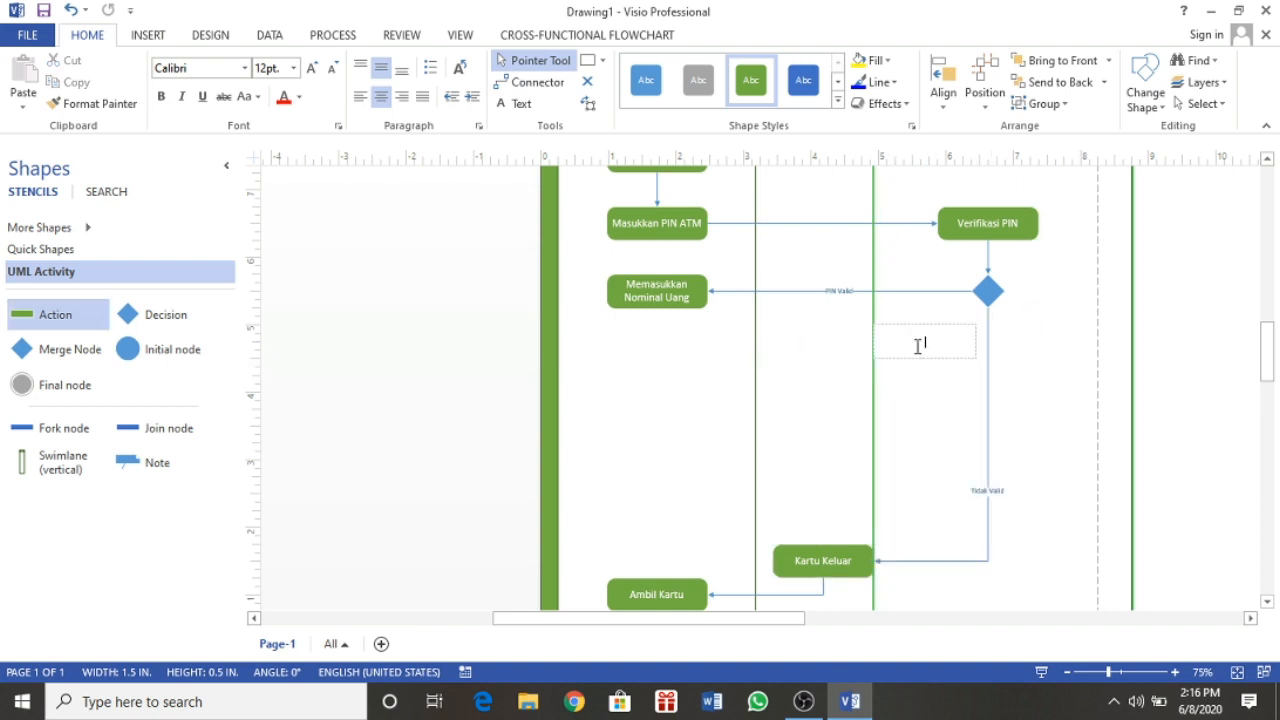
{"action": "type", "text": "Cek Saldo"}
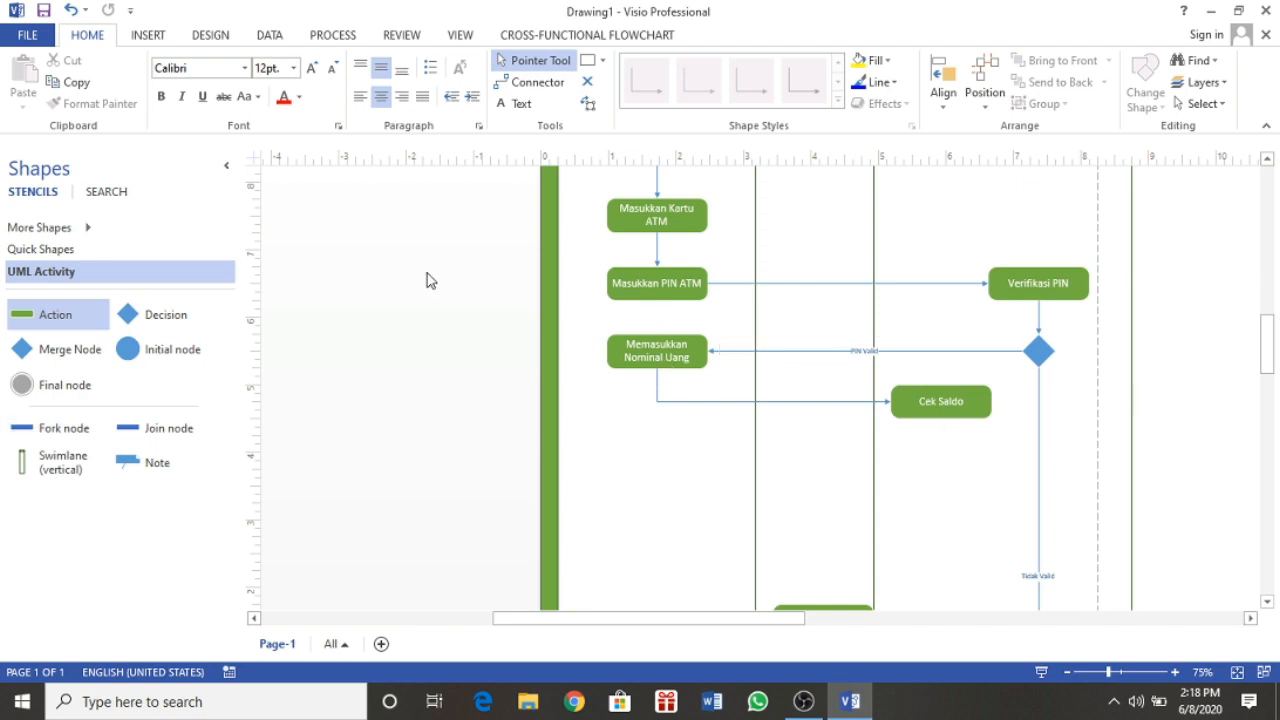
- Place a decision node below Cek Saldo in the Bank lane and connect Cek Saldo to it
{"action": "left_click_drag", "start_coordinate": [149, 323], "coordinate": [950, 481]}
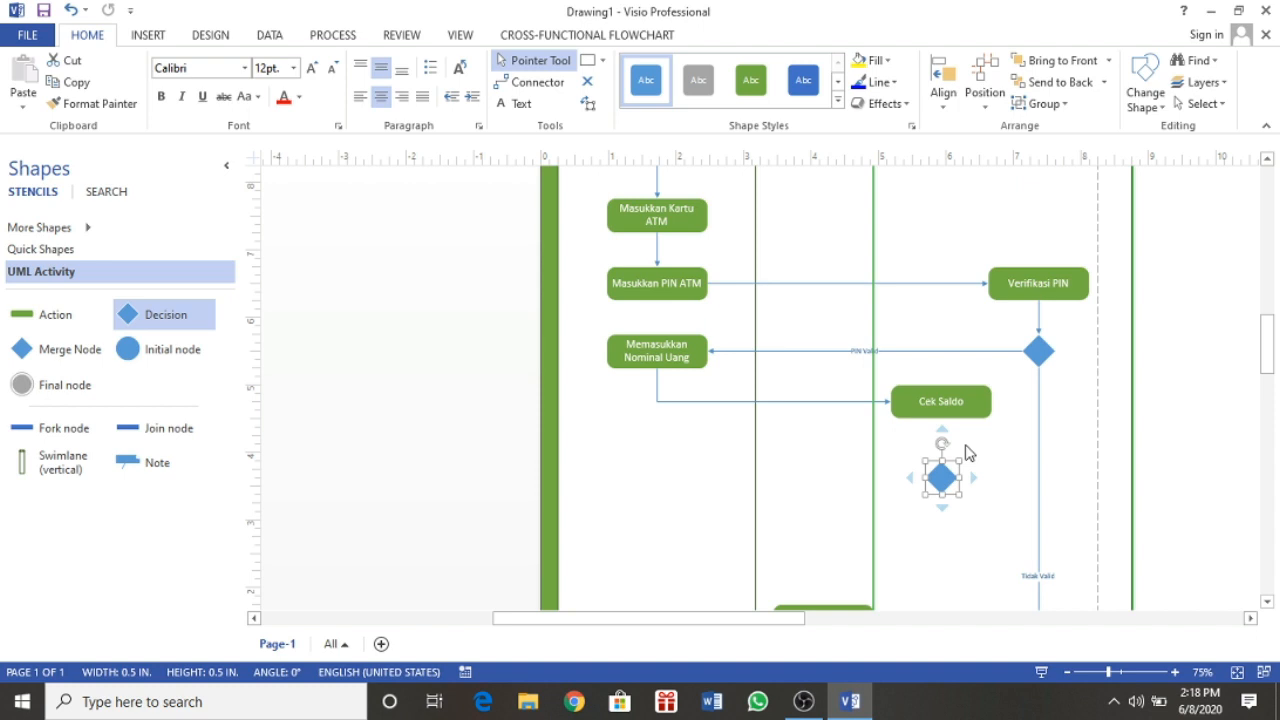
{"action": "left_click", "coordinate": [1054, 431]}
{"action": "scroll", "coordinate": [1054, 431], "scroll_direction": "down", "scroll_amount": 1}
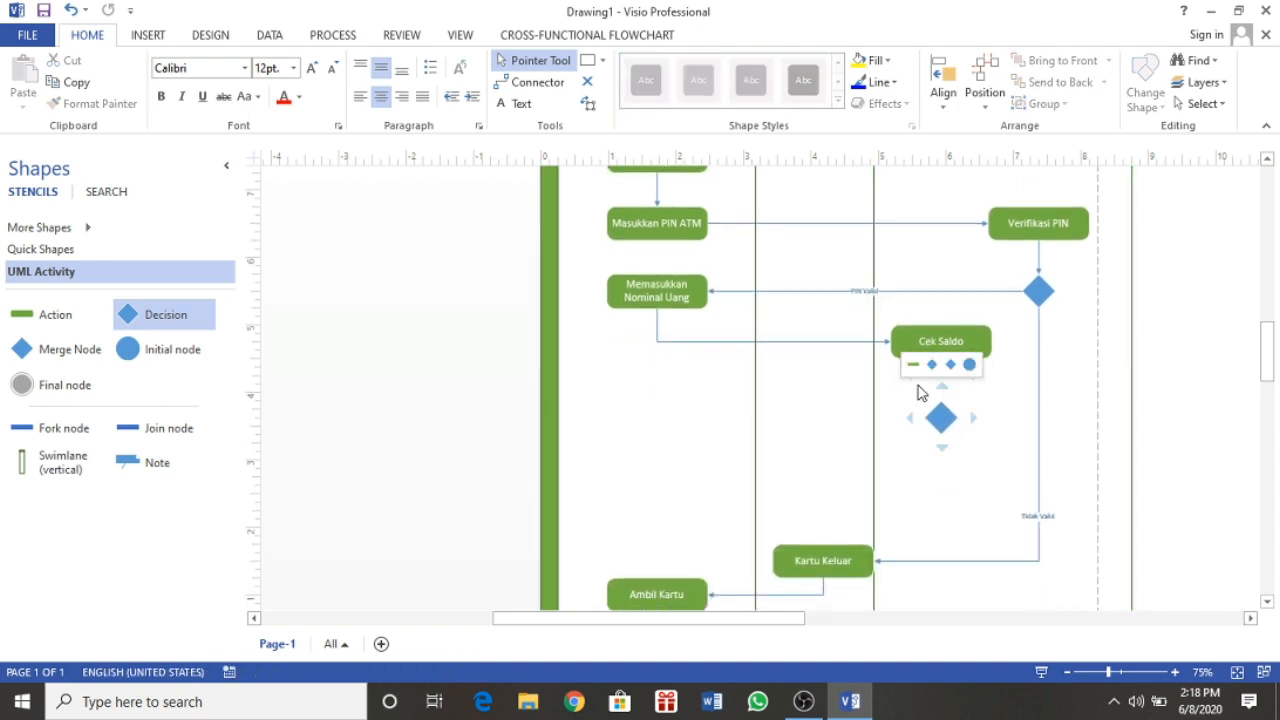
{"action": "left_click", "coordinate": [933, 366]}
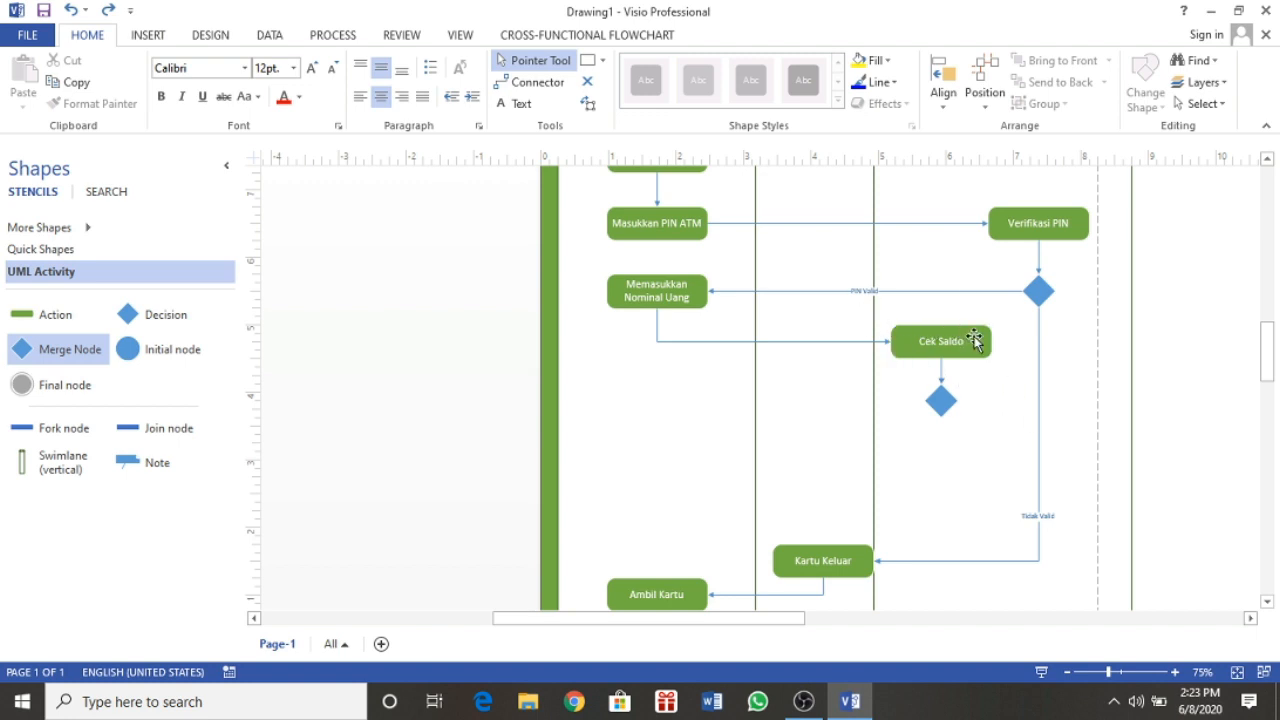
- Place a fork node below Memasukkan Nominal Uang, connect the decision below Cek Saldo to it, and undo the stray extra diamond
{"action": "mouse_move", "coordinate": [975, 341]}
{"action": "mouse_move", "coordinate": [951, 416]}
{"action": "left_click_drag", "start_coordinate": [64, 440], "coordinate": [693, 418]}
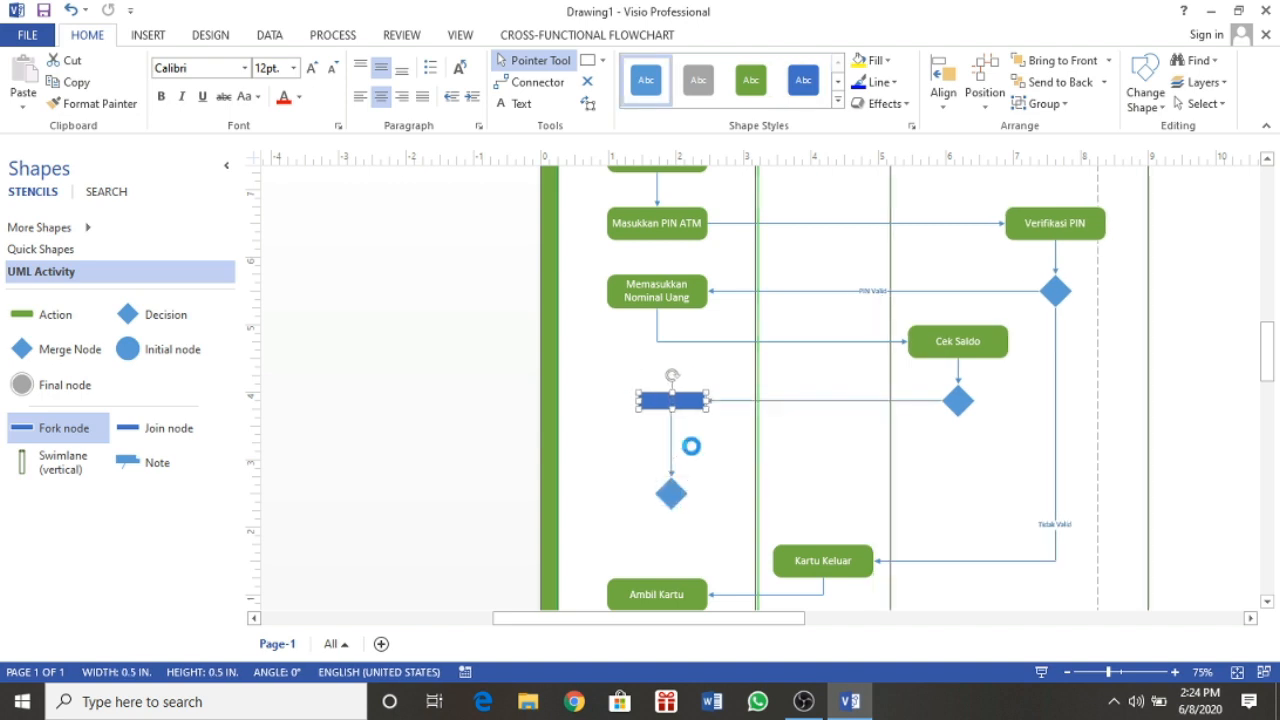
{"action": "key", "text": "ctrl+z"}
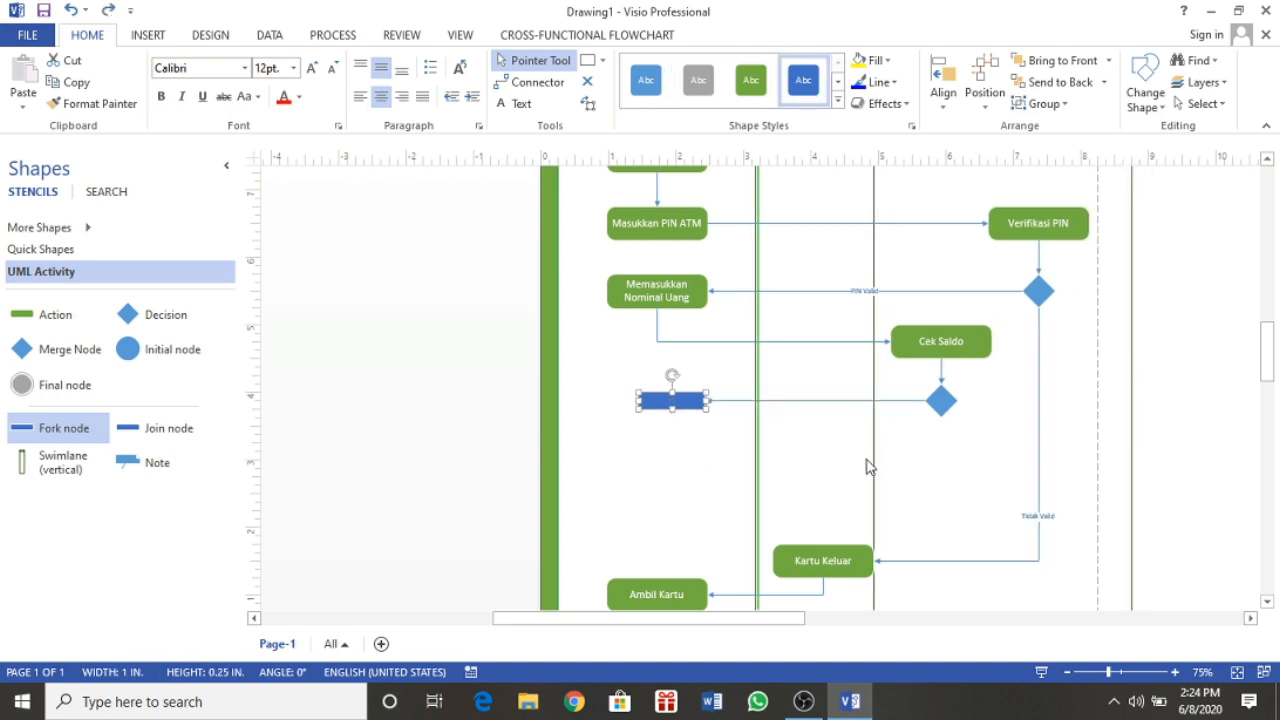
{"action": "left_click", "coordinate": [838, 468]}
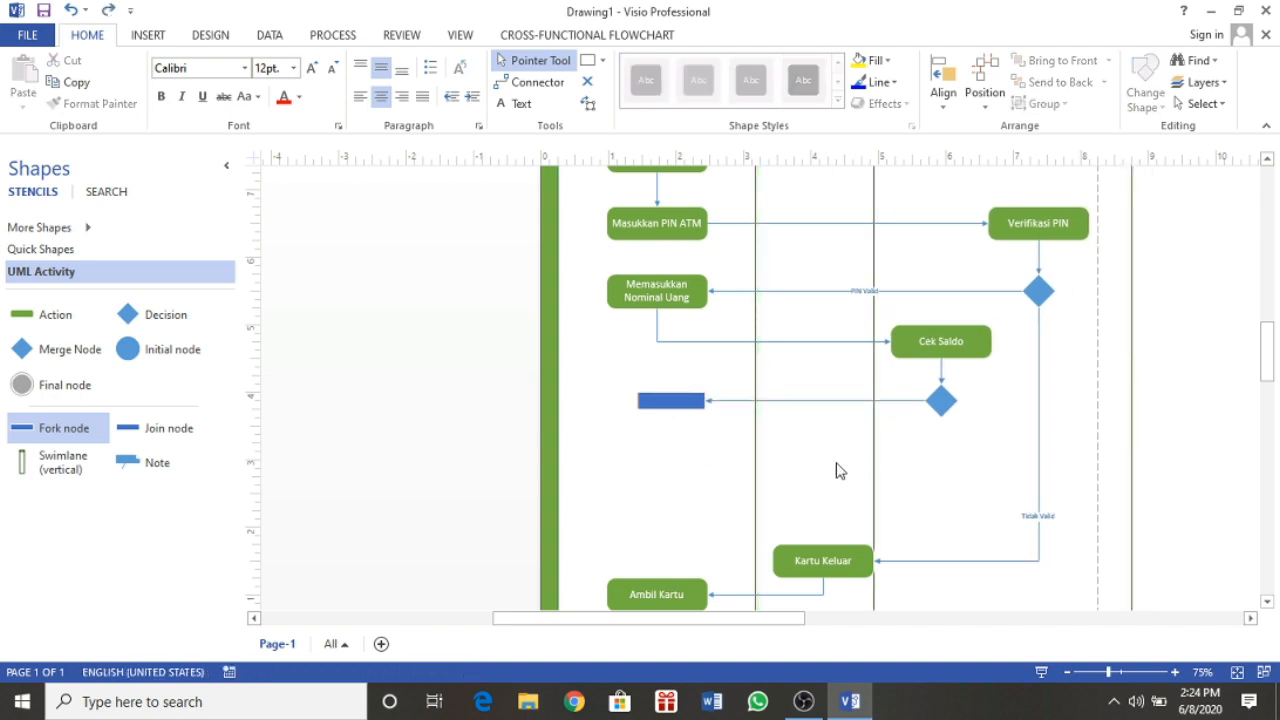
- Add the actions "Ambil Uang" in the Nasabah lane and "Rekening terdebet" in the Bank lane, and connect the fork node to both
{"action": "left_click_drag", "start_coordinate": [42, 322], "coordinate": [667, 458]}
{"action": "left_click_drag", "start_coordinate": [89, 320], "coordinate": [940, 466]}
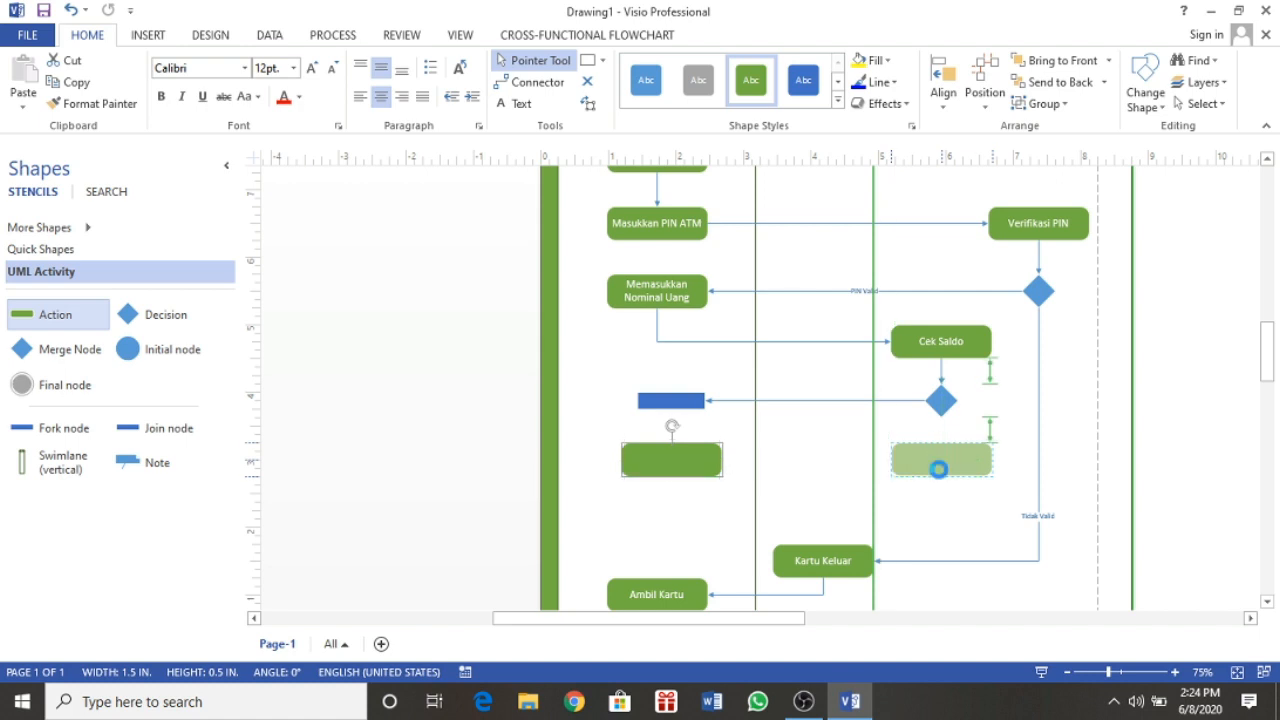
{"action": "left_click_drag", "start_coordinate": [940, 341], "coordinate": [970, 348]}
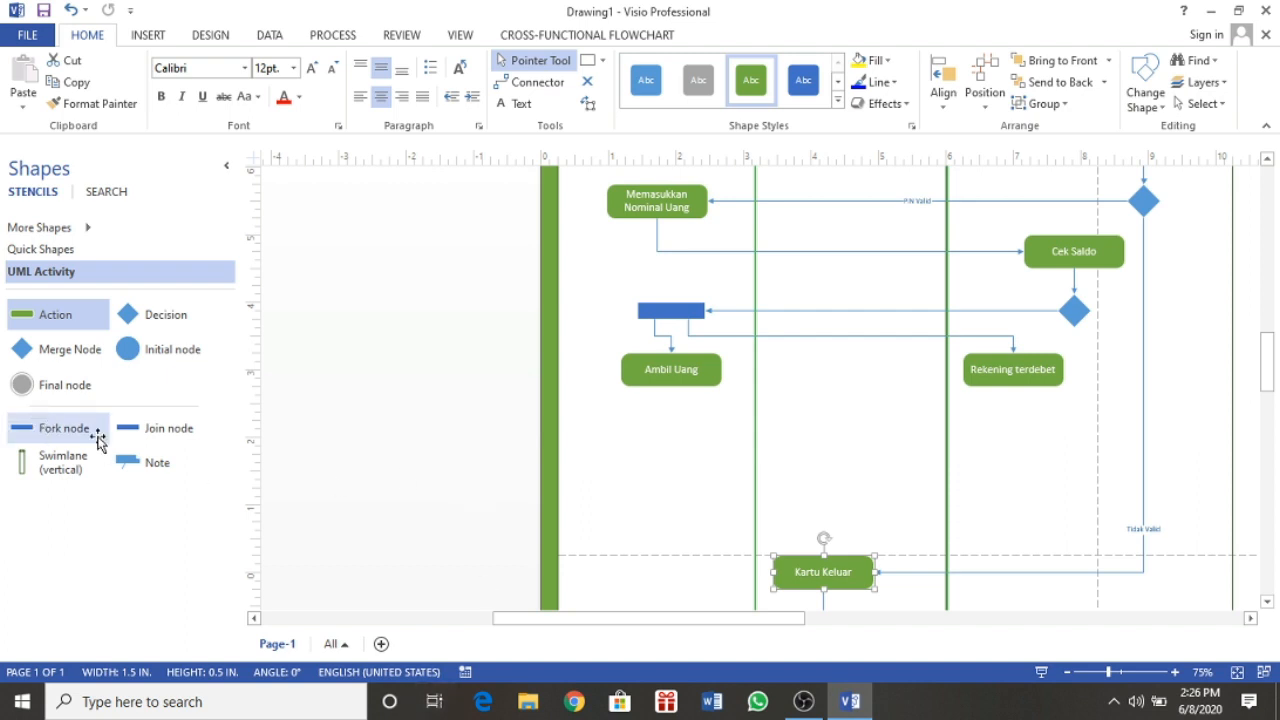
- Place a join node in the Mesin ATM lane above Kartu Keluar and connect Ambil Uang and Rekening terdebet to it
{"action": "left_click_drag", "start_coordinate": [128, 441], "coordinate": [821, 450]}
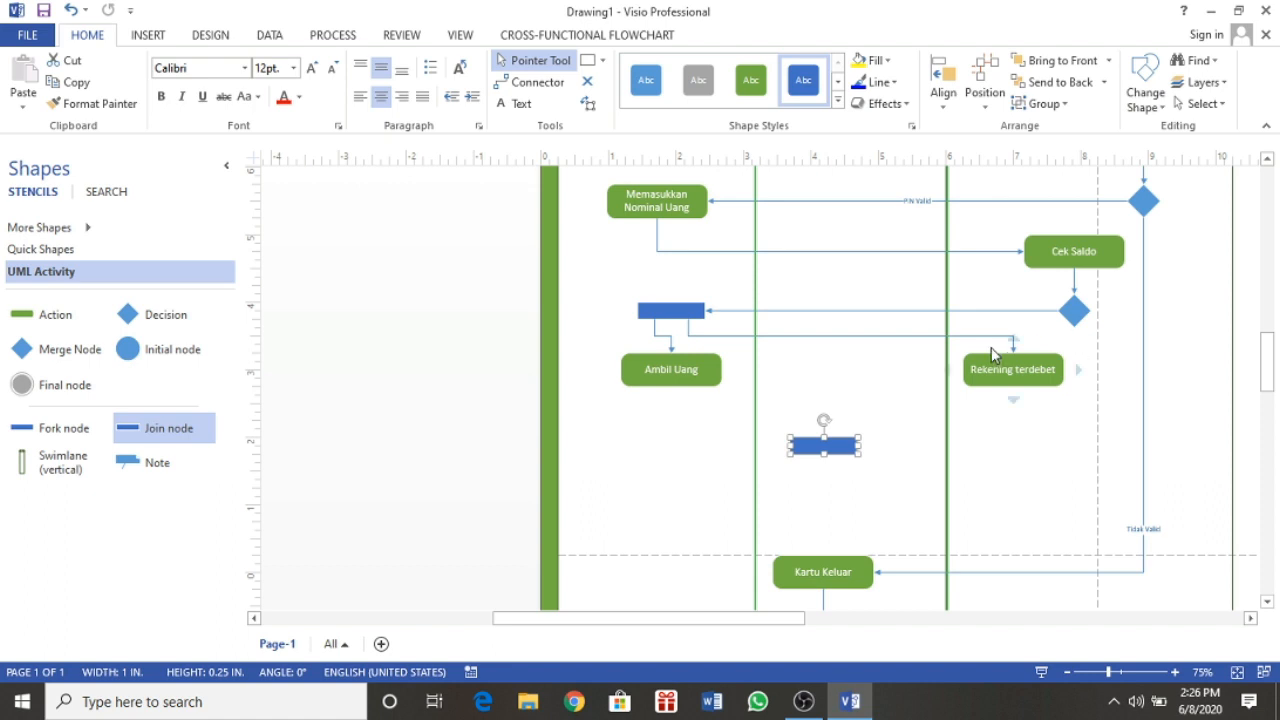
{"action": "left_click", "coordinate": [666, 370]}
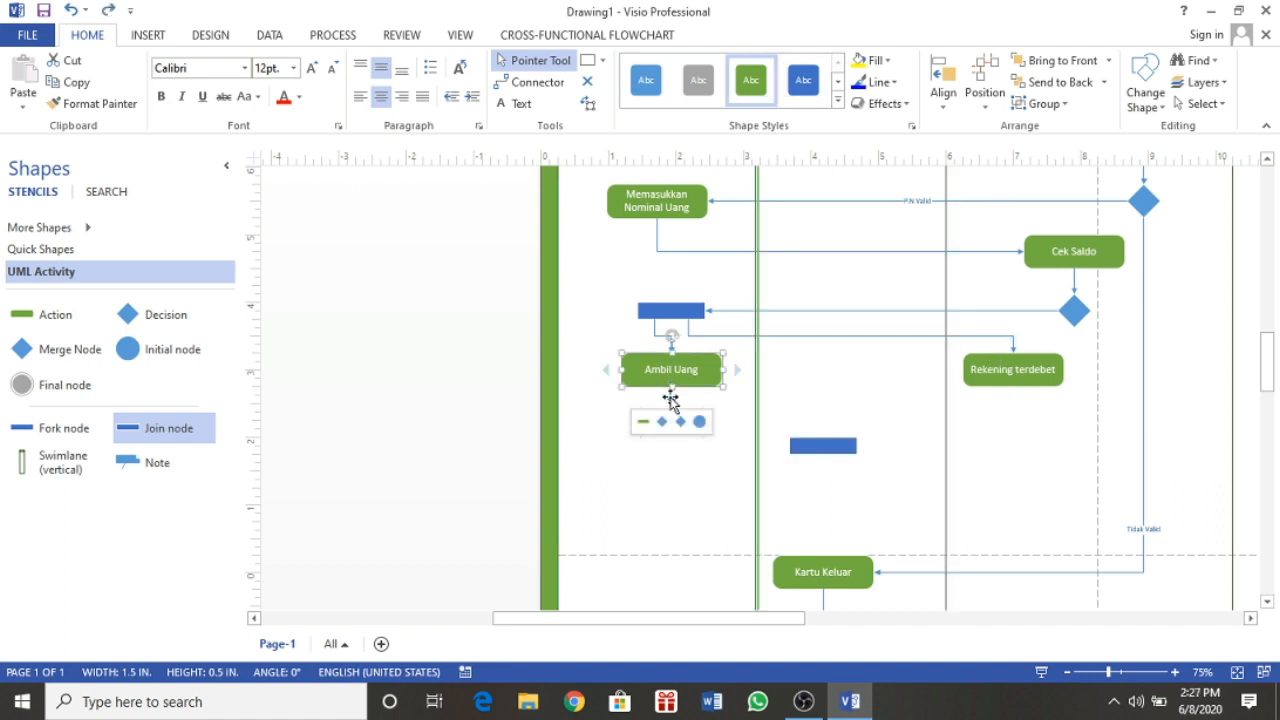
{"action": "left_click_drag", "start_coordinate": [671, 399], "coordinate": [790, 445]}
{"action": "mouse_move", "coordinate": [1012, 404]}
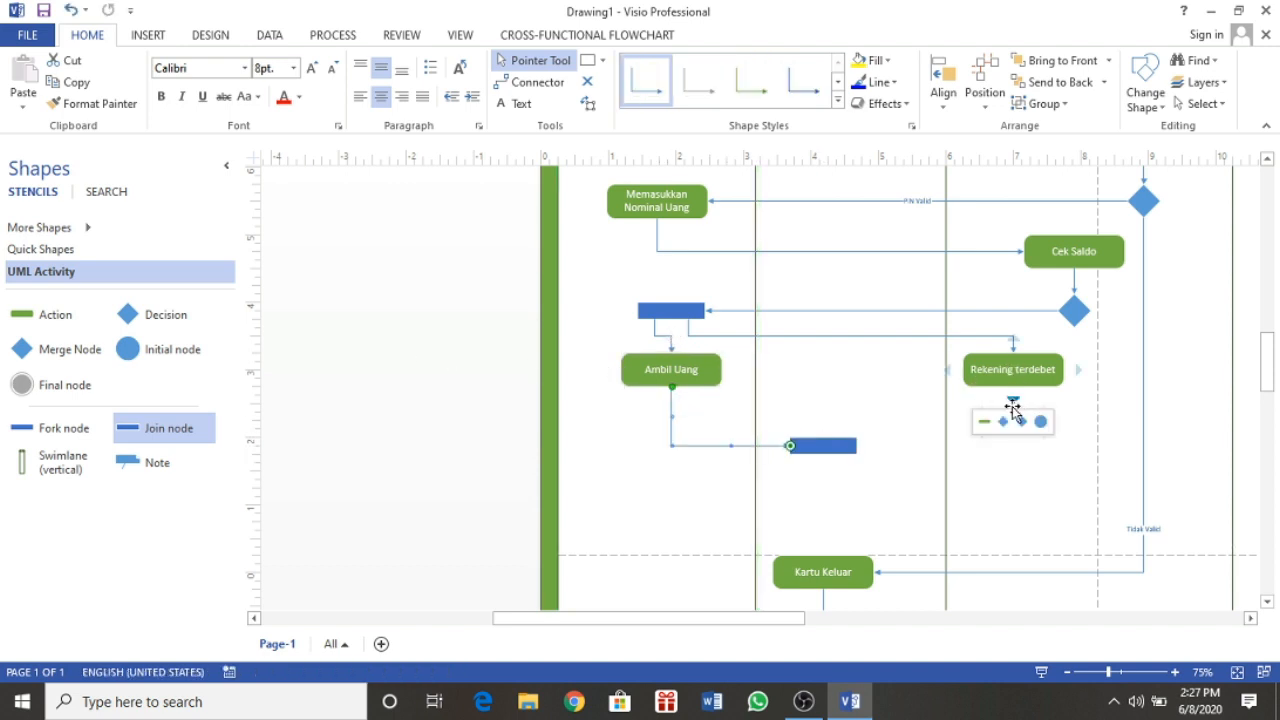
{"action": "left_click_drag", "start_coordinate": [1012, 402], "coordinate": [1012, 428]}
{"action": "left_click_drag", "start_coordinate": [942, 455], "coordinate": [853, 446]}
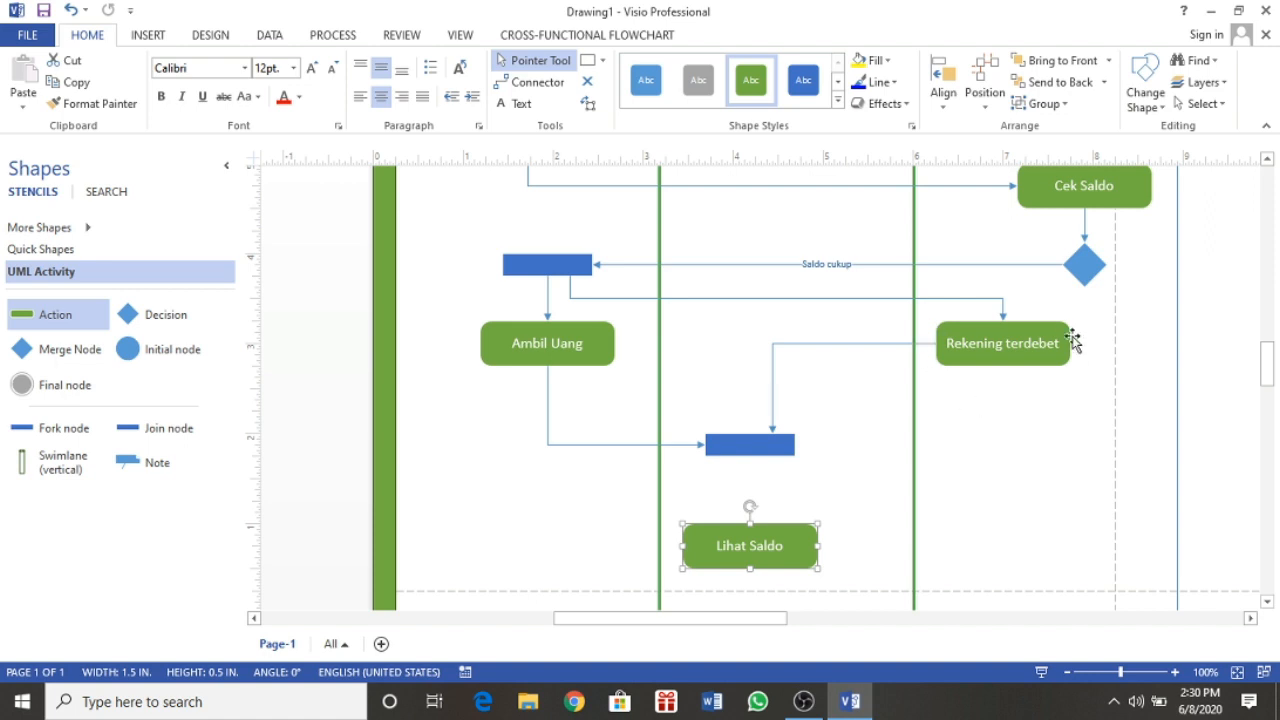
- Move Lihat Saldo down and place a merge node above it, connecting the join node to the merge node and the merge node to Lihat Saldo
{"action": "scroll", "coordinate": [722, 486], "scroll_direction": "down", "scroll_amount": 1}
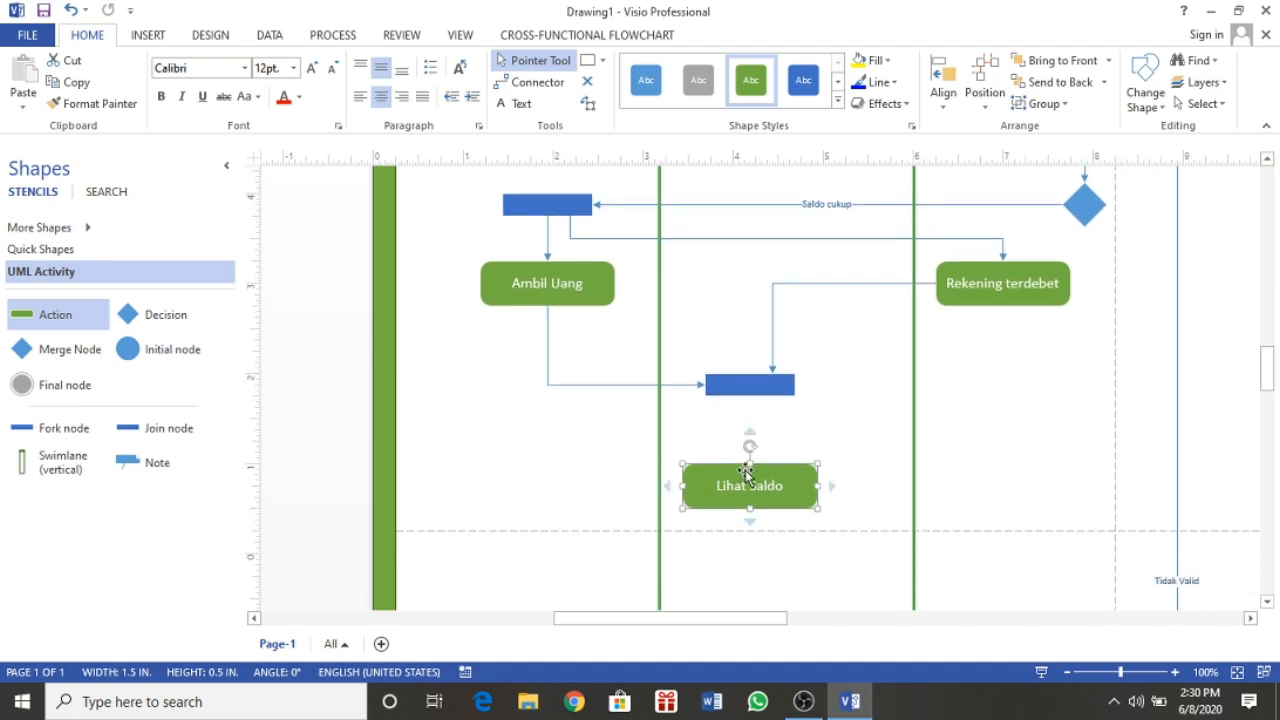
{"action": "scroll", "coordinate": [746, 474], "scroll_direction": "up", "scroll_amount": 1}
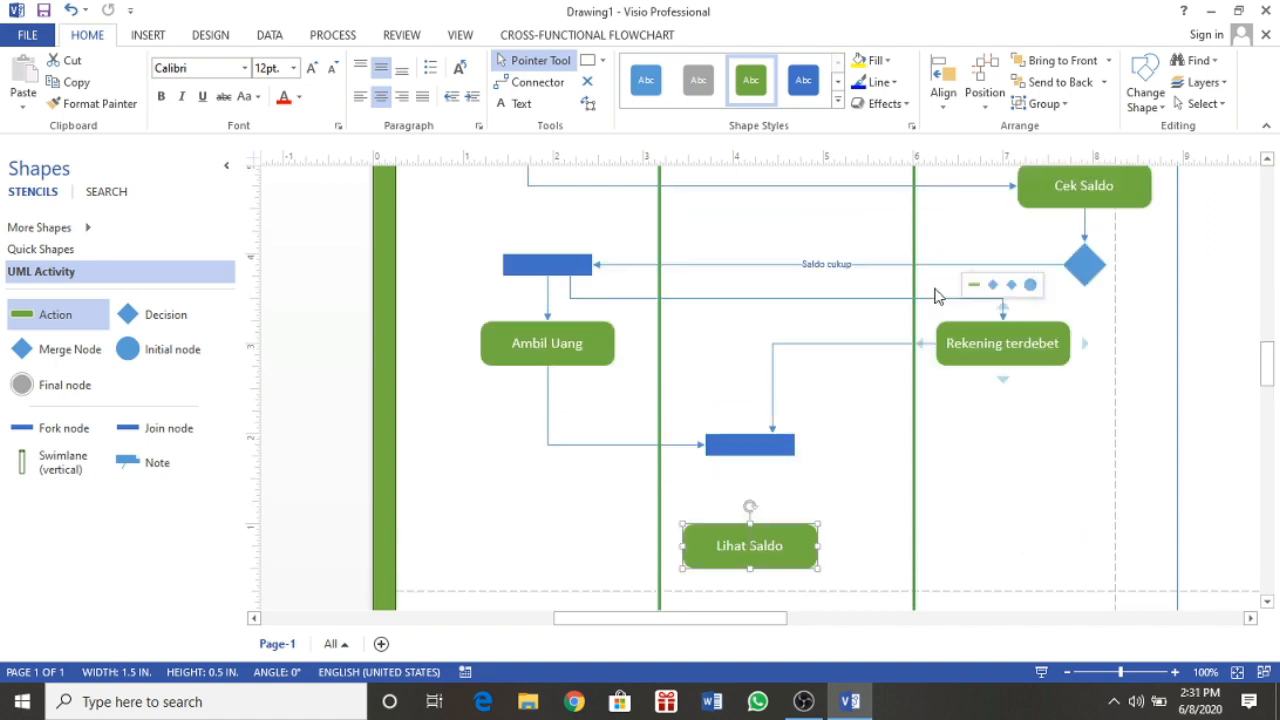
{"action": "mouse_move", "coordinate": [1081, 266]}
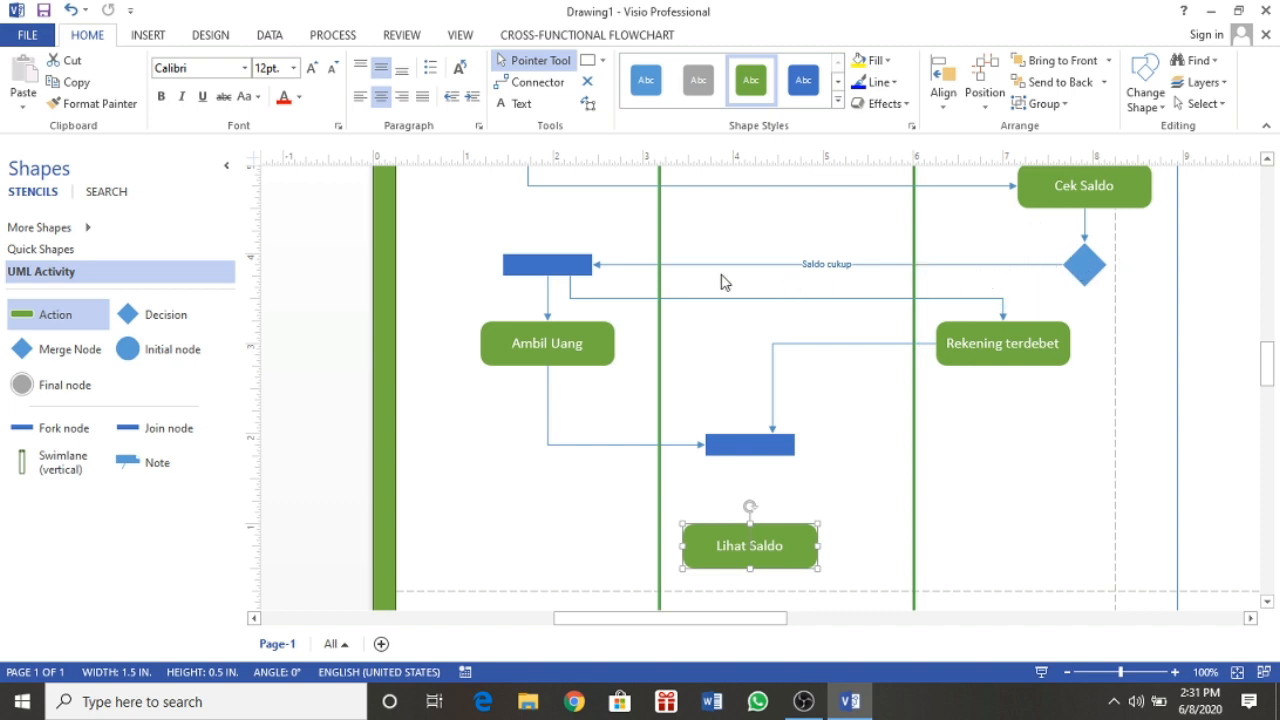
{"action": "left_click", "coordinate": [1087, 272]}
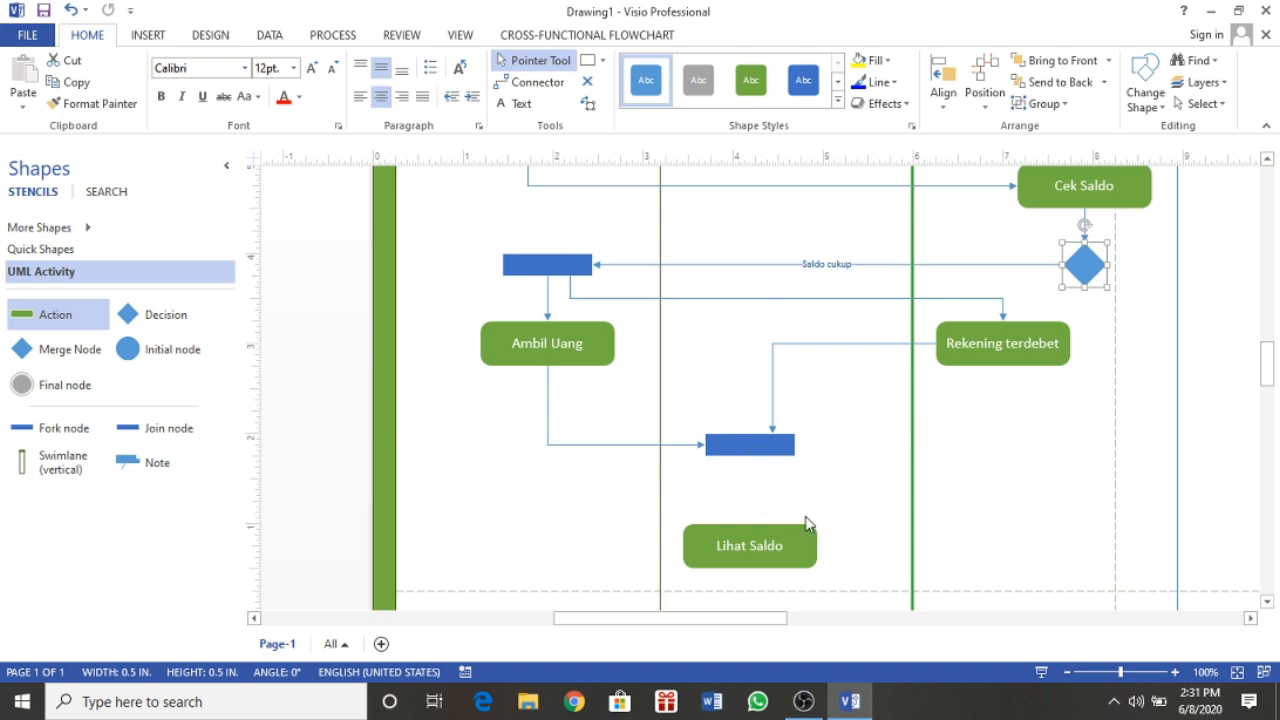
{"action": "scroll", "coordinate": [783, 546], "scroll_direction": "down", "scroll_amount": 1}
{"action": "left_click_drag", "start_coordinate": [760, 484], "coordinate": [760, 507]}
{"action": "scroll", "coordinate": [951, 437], "scroll_direction": "up", "scroll_amount": 1}
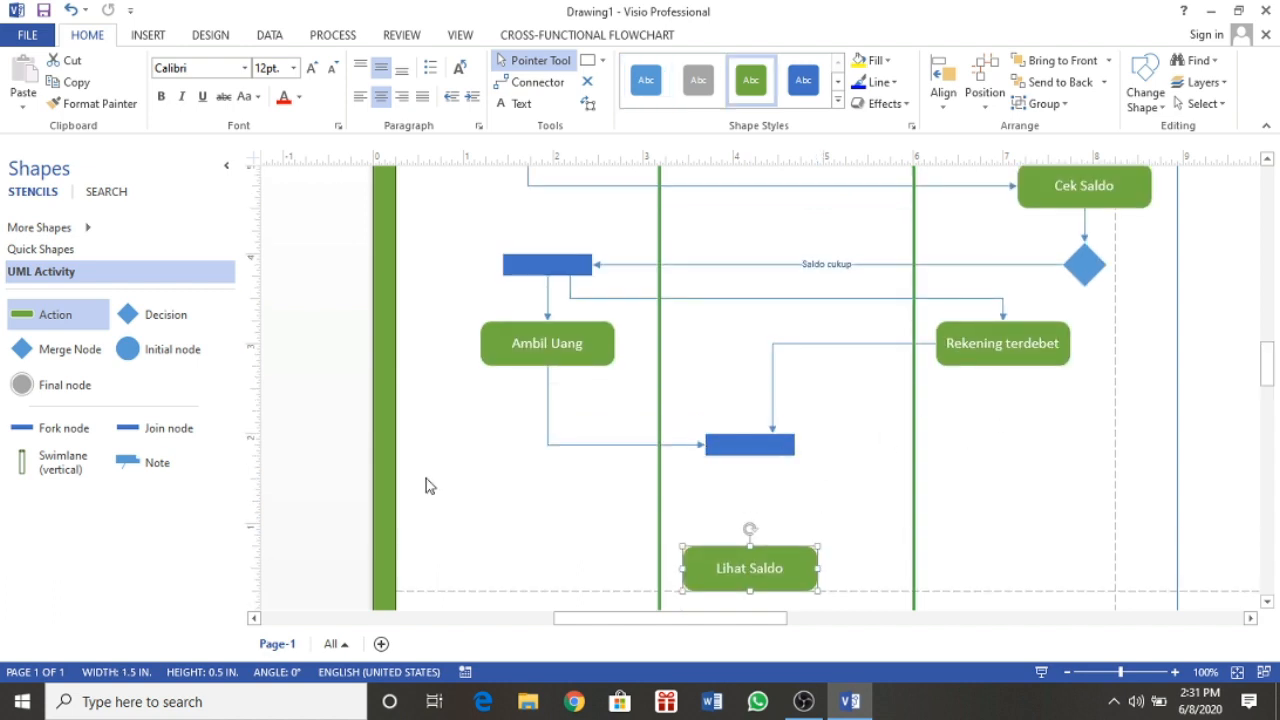
{"action": "left_click_drag", "start_coordinate": [66, 347], "coordinate": [737, 520]}
{"action": "scroll", "coordinate": [843, 391], "scroll_direction": "down", "scroll_amount": 2}
{"action": "scroll", "coordinate": [960, 363], "scroll_direction": "up", "scroll_amount": 2}
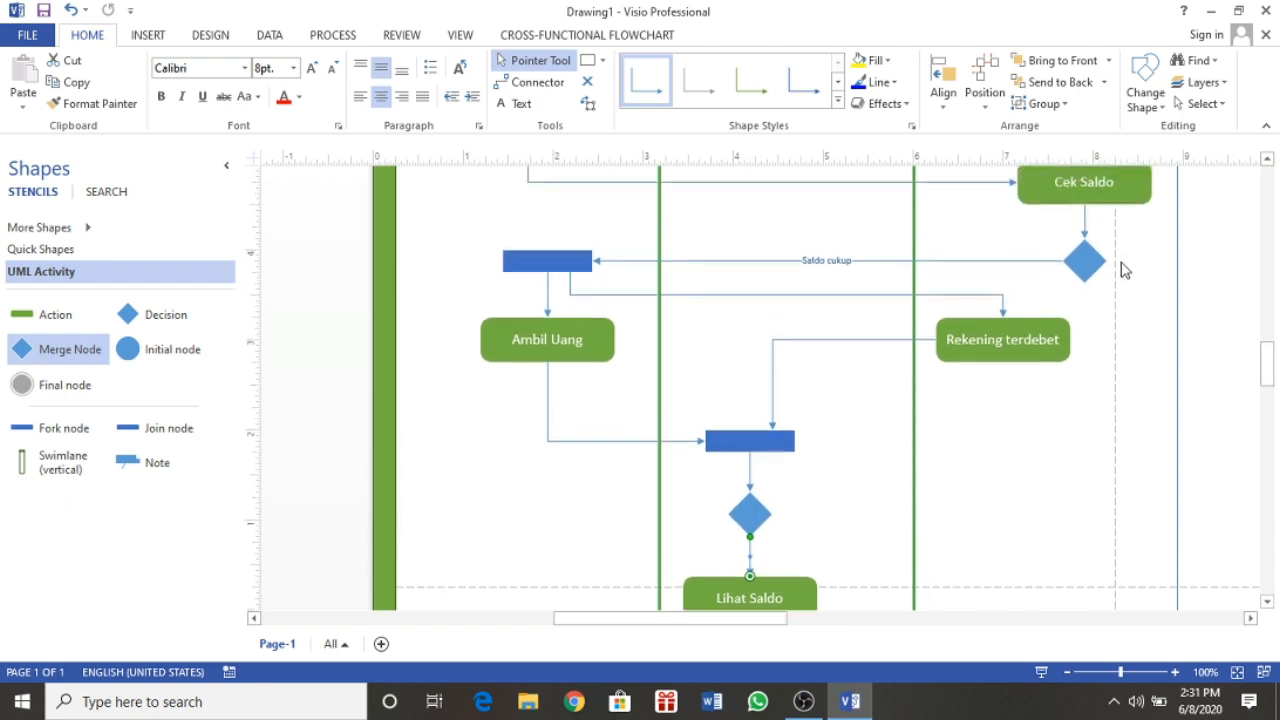
- Connect the decision below Cek Saldo to Lihat Saldo and label the connector "Saldo tidak cukup"
{"action": "left_click", "coordinate": [1084, 272]}
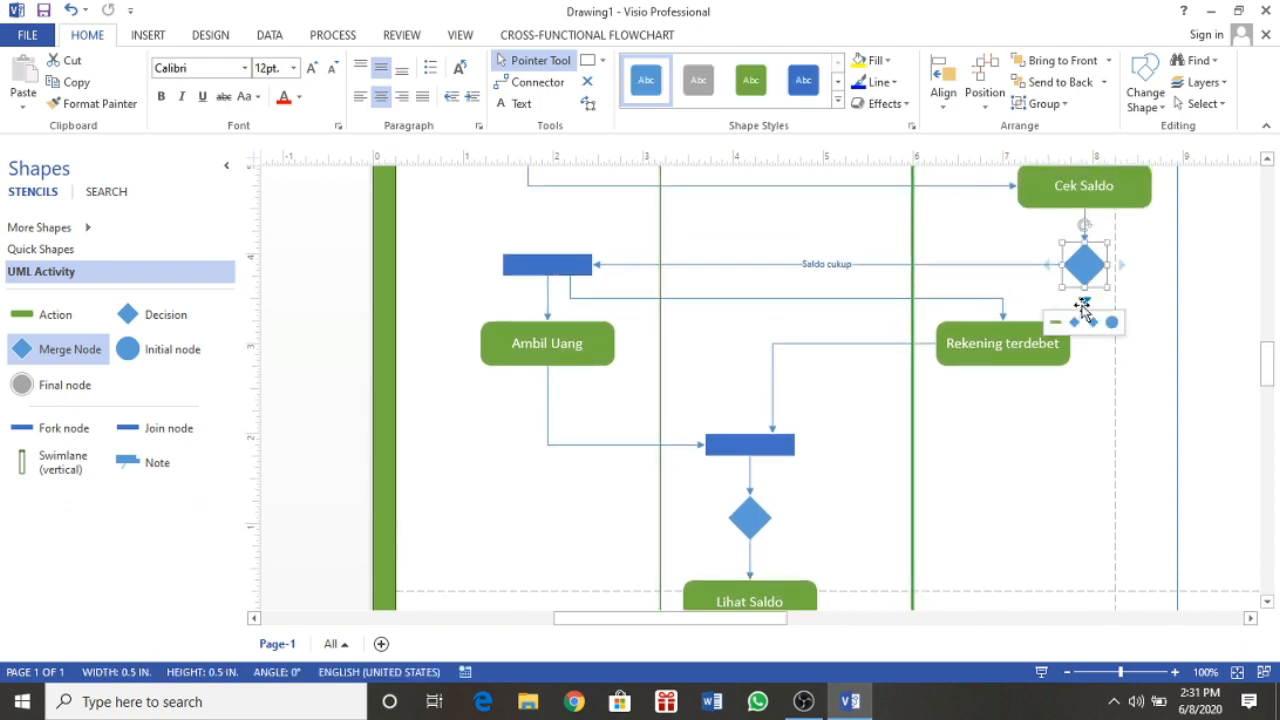
{"action": "left_click", "coordinate": [1083, 304]}
{"action": "left_click_drag", "start_coordinate": [1083, 304], "coordinate": [818, 572]}
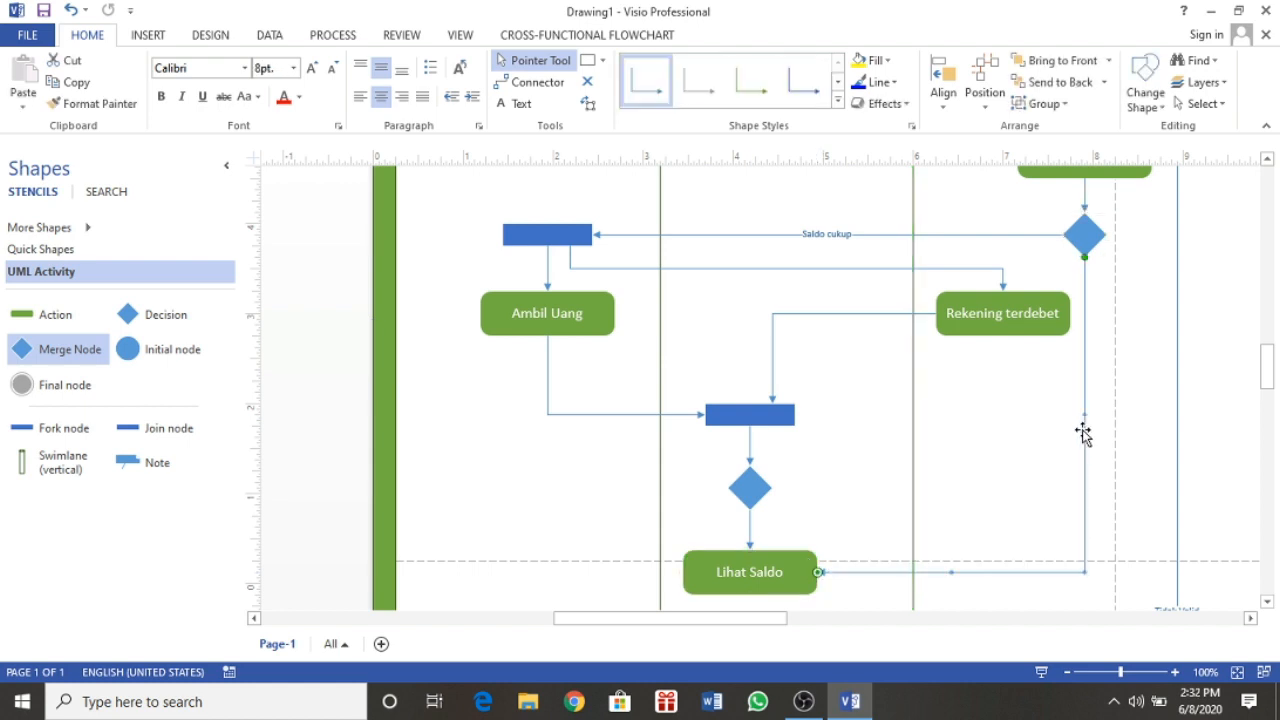
{"action": "scroll", "coordinate": [1083, 432], "scroll_direction": "down", "scroll_amount": 1, "text": "ctrl"}
{"action": "scroll", "coordinate": [860, 400], "scroll_direction": "down", "scroll_amount": 3}
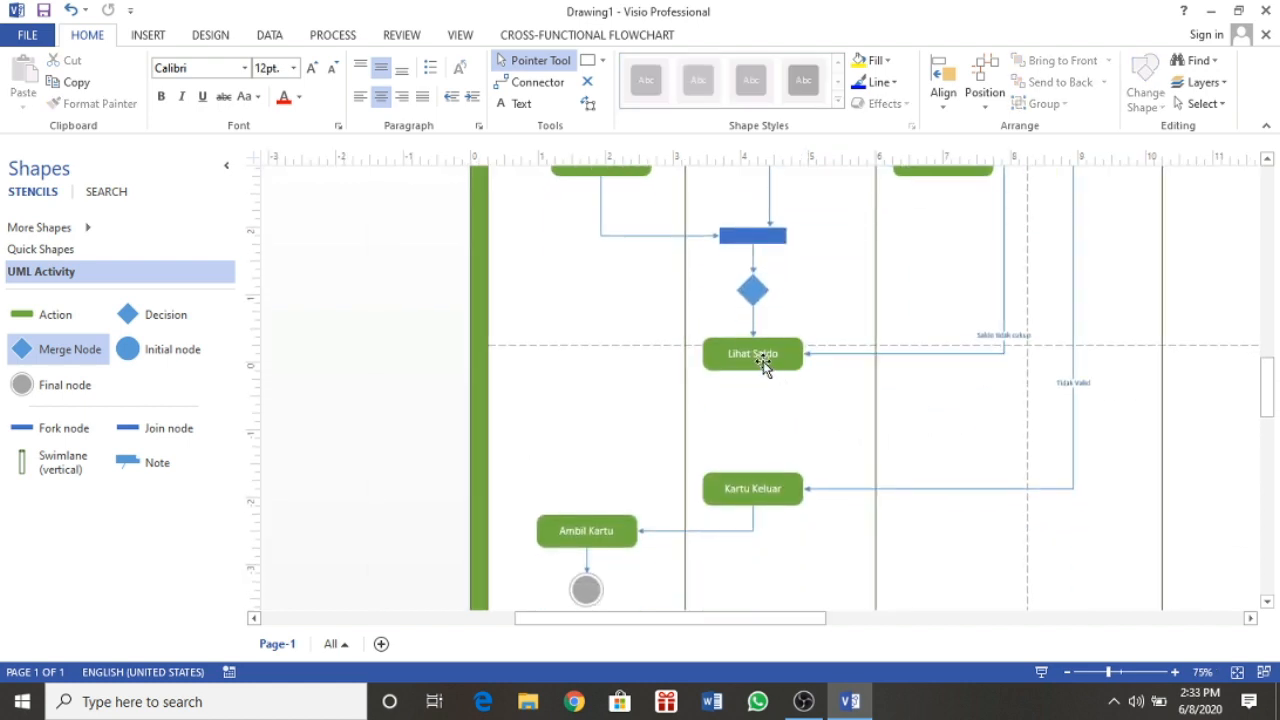
- Place a merge node in the Mesin ATM lane between Lihat Saldo and Kartu Keluar
{"action": "left_click", "coordinate": [765, 362]}
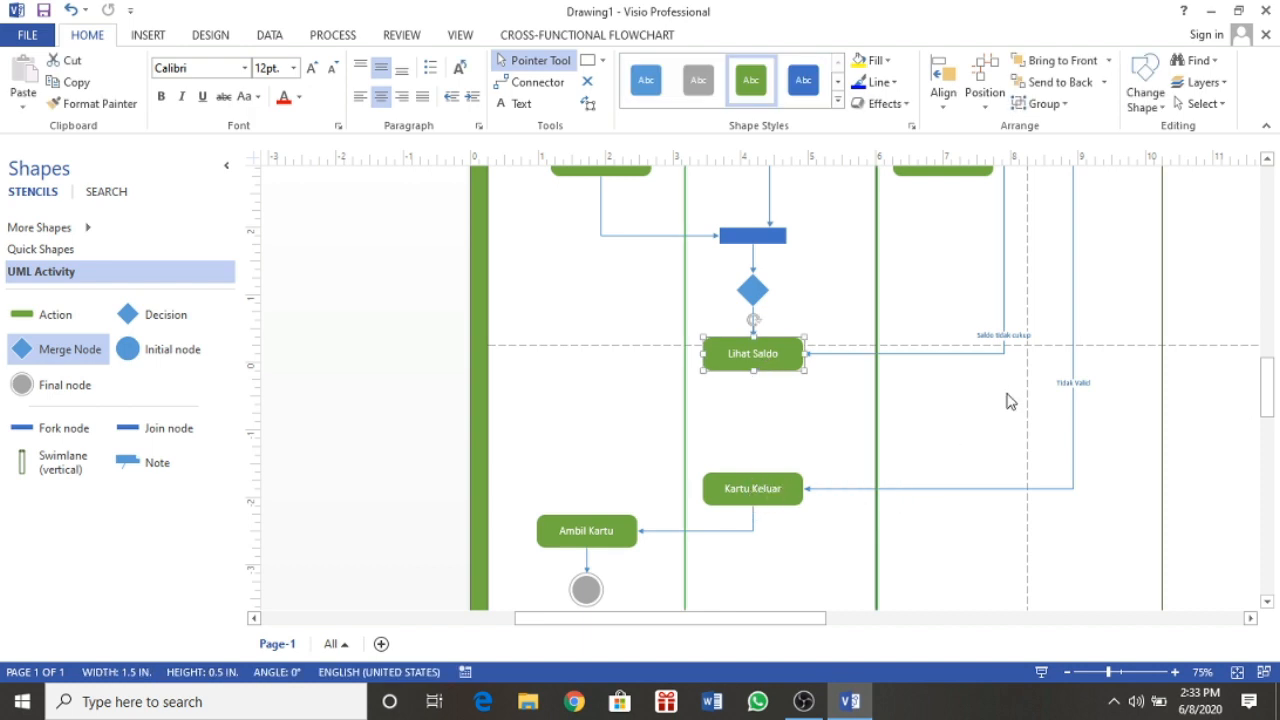
{"action": "scroll", "coordinate": [1066, 392], "scroll_direction": "up", "scroll_amount": 3}
{"action": "scroll", "coordinate": [1068, 392], "scroll_direction": "up", "scroll_amount": 3}
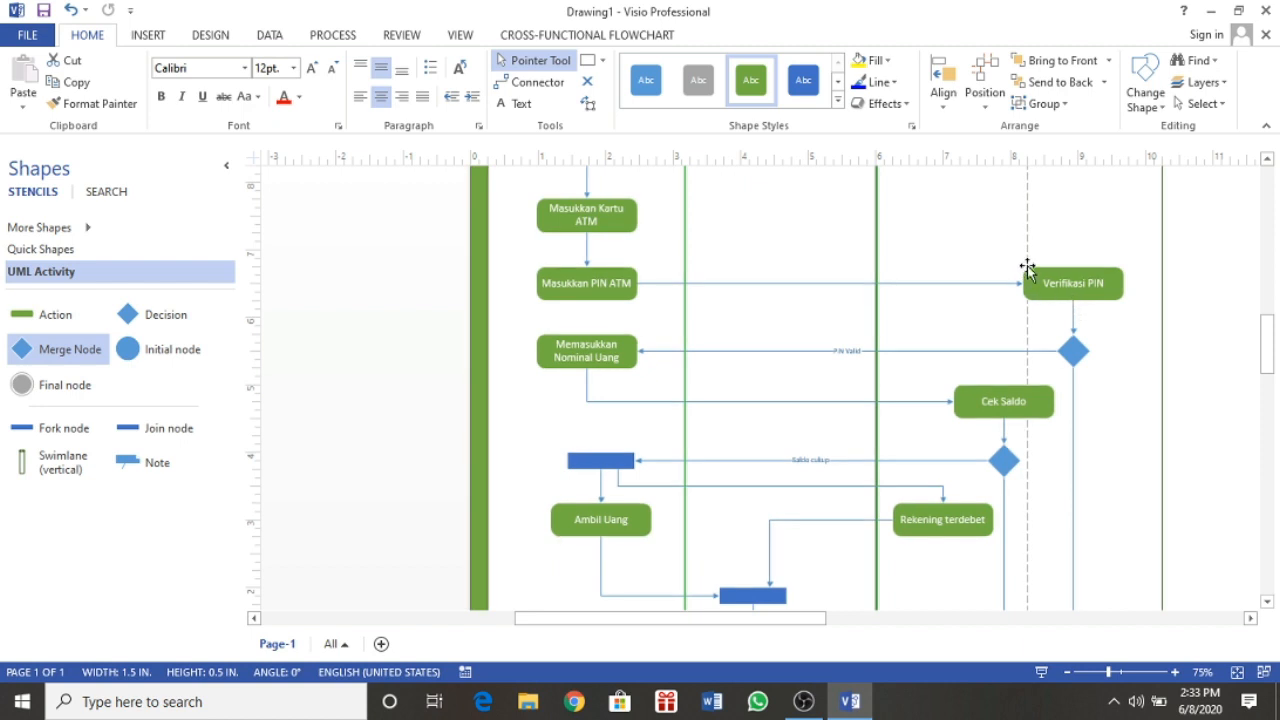
{"action": "scroll", "coordinate": [1066, 321], "scroll_direction": "down", "scroll_amount": 2}
{"action": "scroll", "coordinate": [1066, 321], "scroll_direction": "down", "scroll_amount": 3}
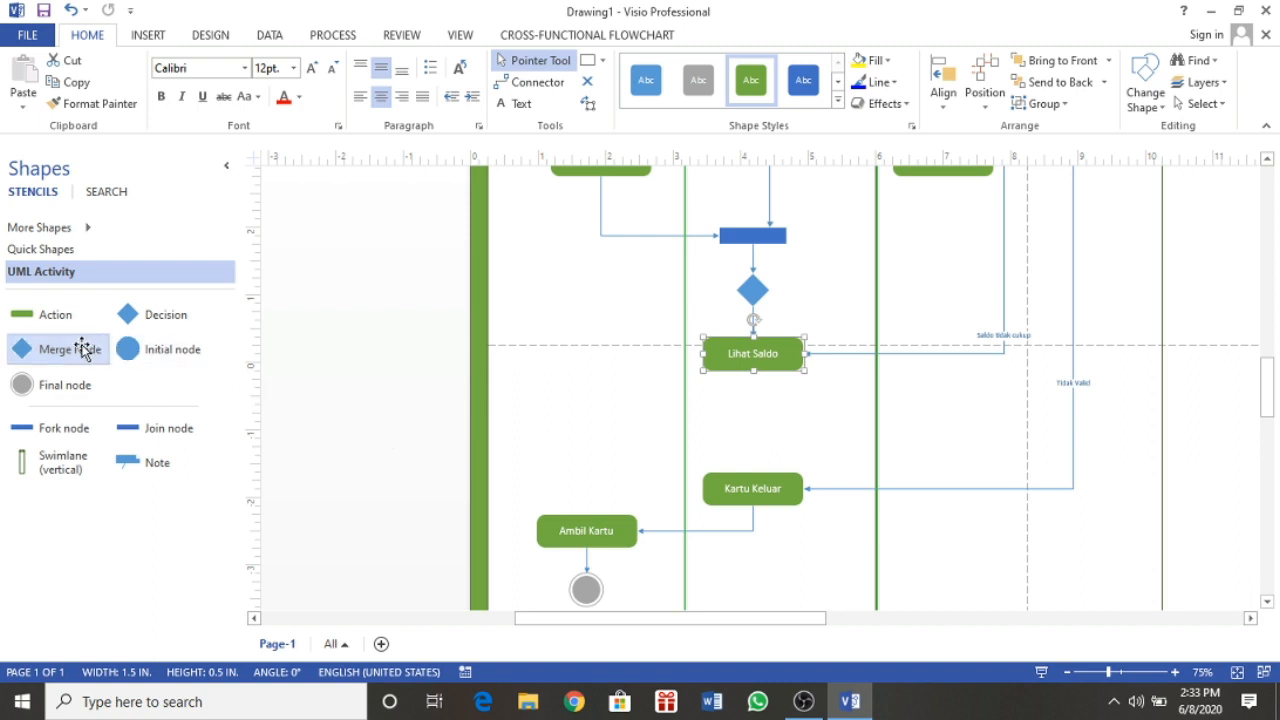
{"action": "left_click_drag", "start_coordinate": [86, 349], "coordinate": [753, 423]}
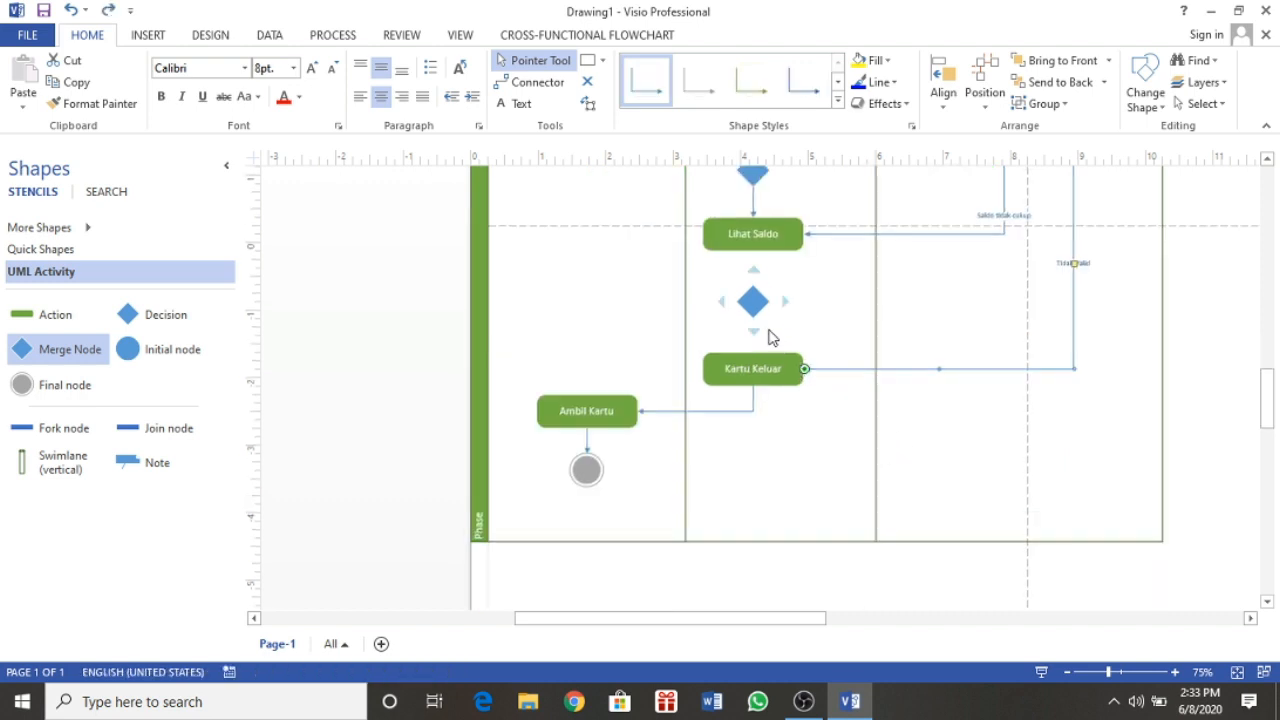
- Reroute the Tidak Valid connector to the merge node above Kartu Keluar, and connect Lihat Saldo through that node to Kartu Keluar
{"action": "scroll", "coordinate": [766, 330], "scroll_direction": "up", "scroll_amount": 1}
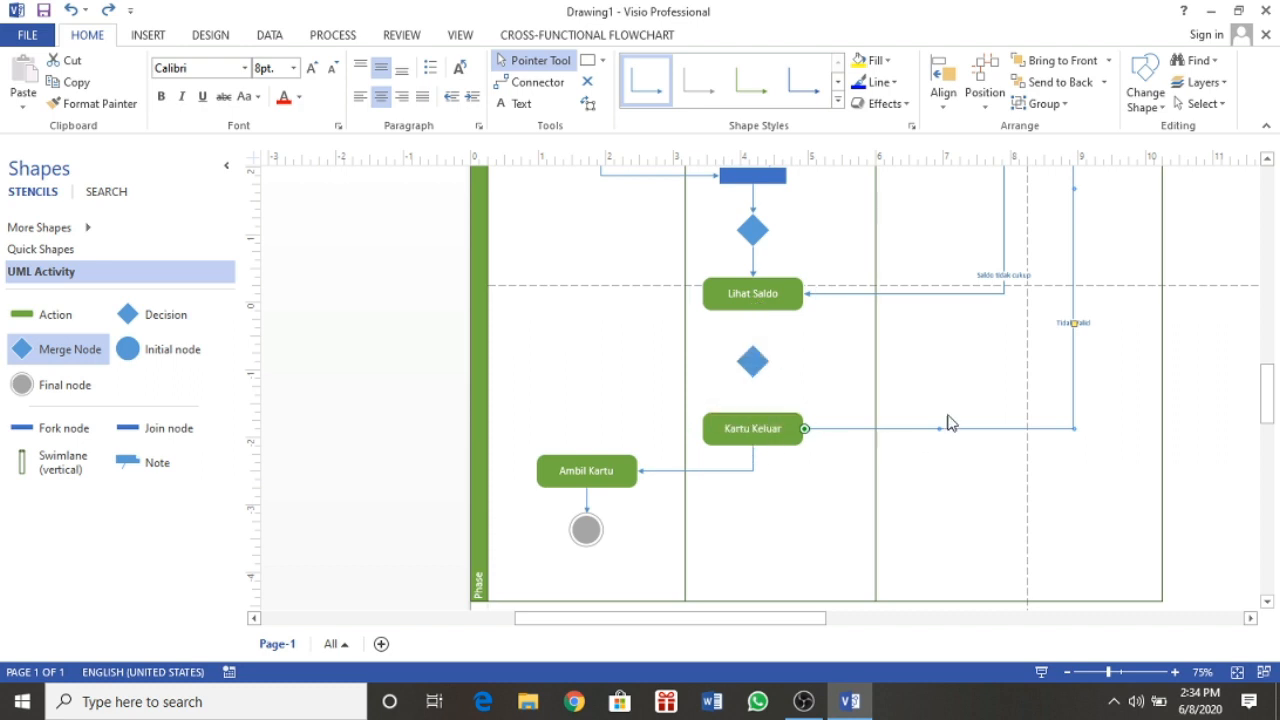
{"action": "left_click_drag", "start_coordinate": [804, 428], "coordinate": [753, 345]}
{"action": "left_click", "coordinate": [766, 298]}
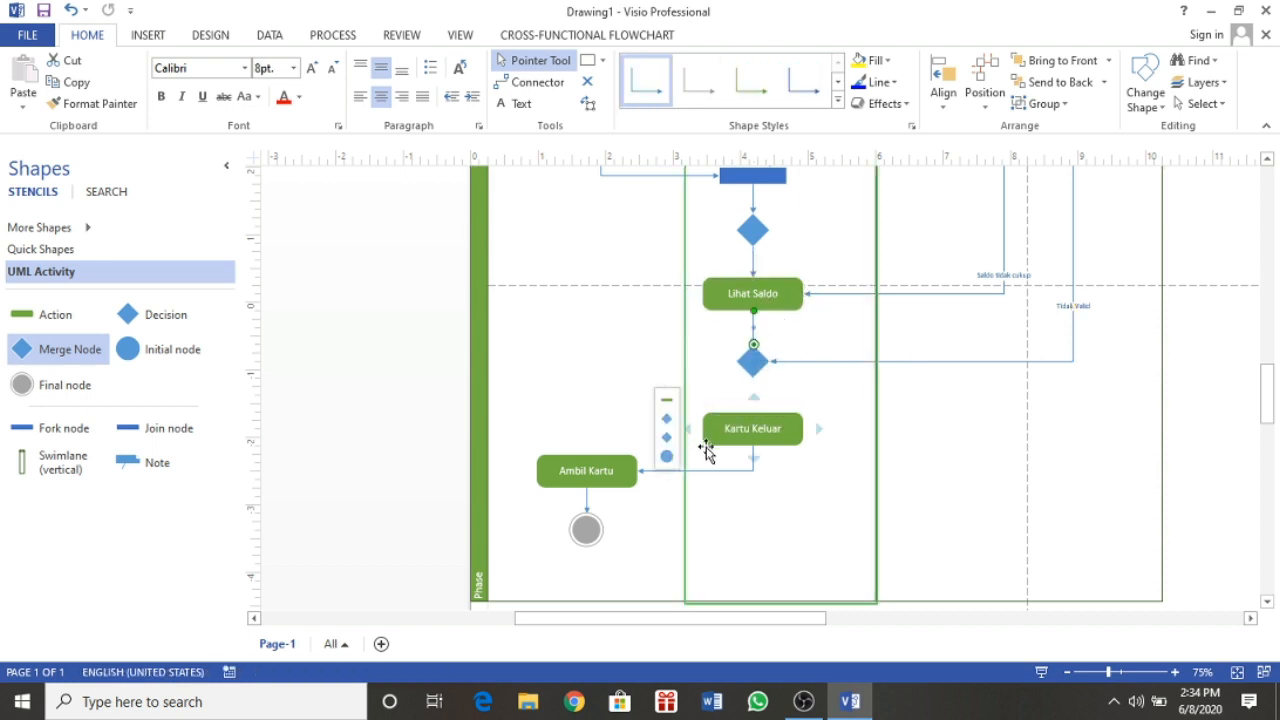
{"action": "left_click_drag", "start_coordinate": [754, 390], "coordinate": [754, 412]}
{"action": "left_click", "coordinate": [945, 417]}
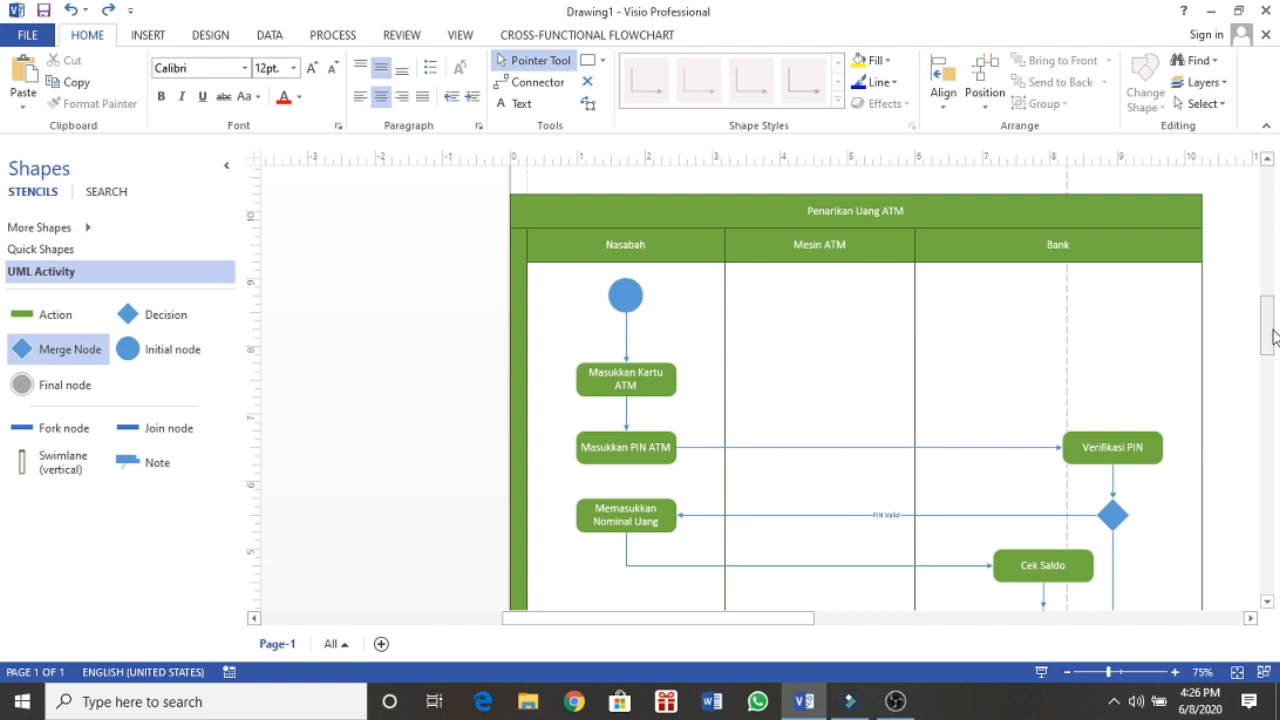
- Reroute the end of the "Saldo tidak cukup" connector from Lihat Saldo to the merge node above it
{"action": "left_click_drag", "start_coordinate": [1273, 331], "coordinate": [1273, 349]}
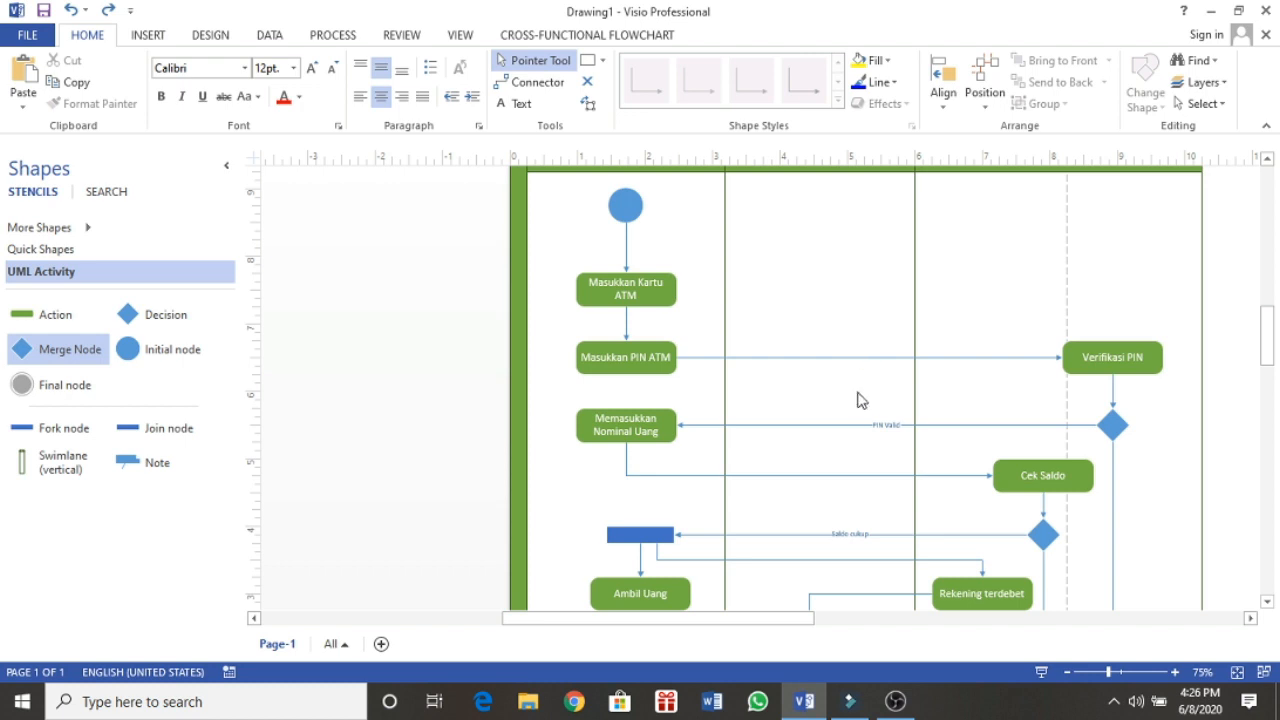
{"action": "left_click_drag", "start_coordinate": [1268, 326], "coordinate": [1268, 341]}
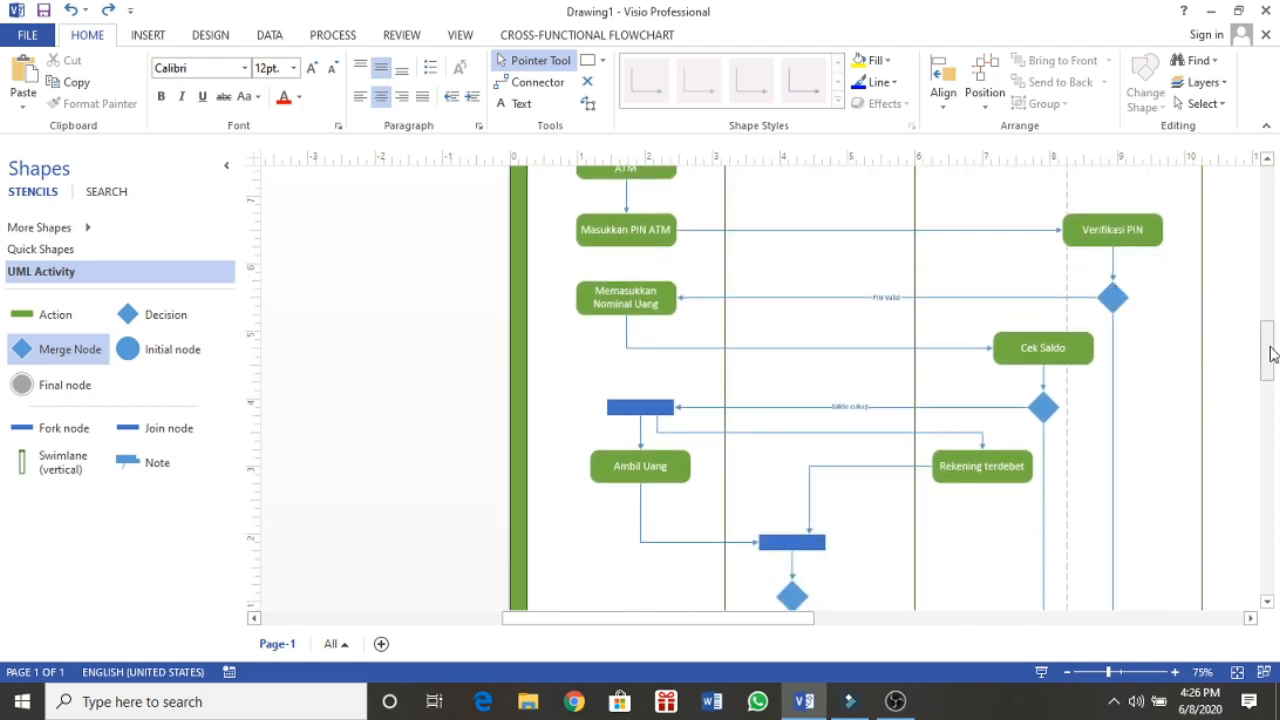
{"action": "left_click_drag", "start_coordinate": [1268, 352], "coordinate": [1268, 358]}
{"action": "scroll", "coordinate": [1106, 258], "scroll_direction": "down", "scroll_amount": 3}
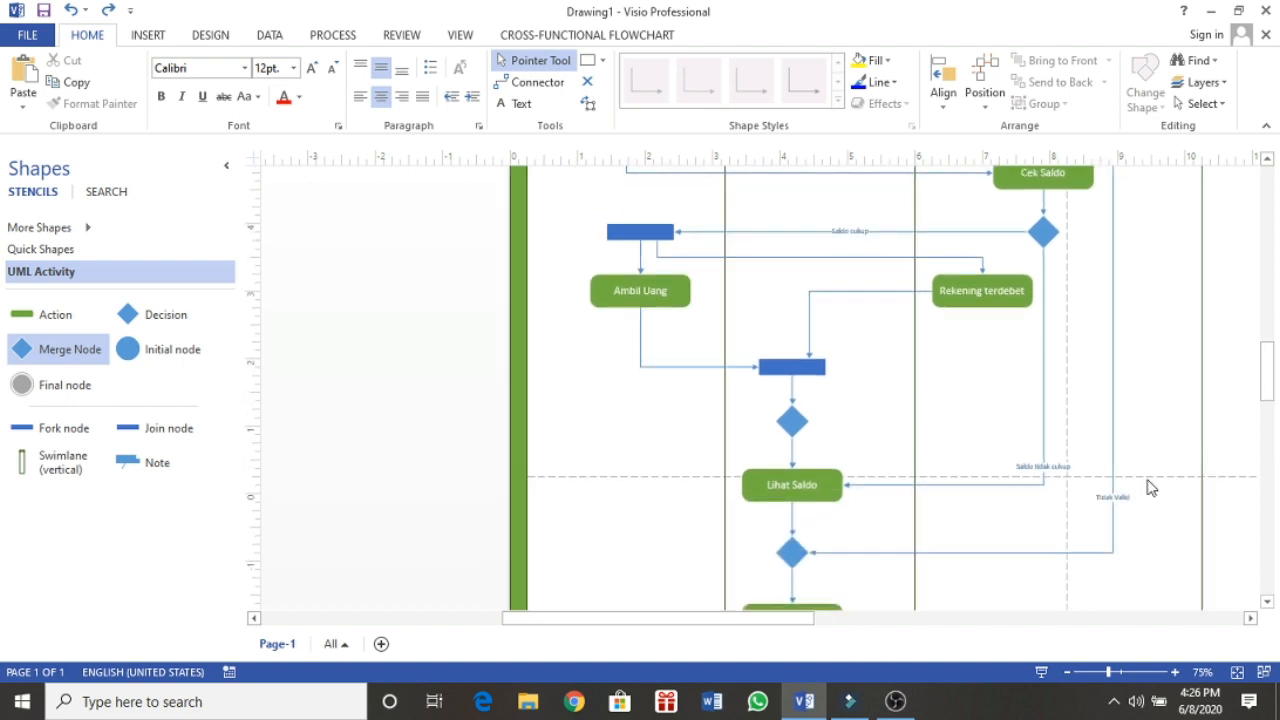
{"action": "scroll", "coordinate": [1111, 420], "scroll_direction": "up", "scroll_amount": 1}
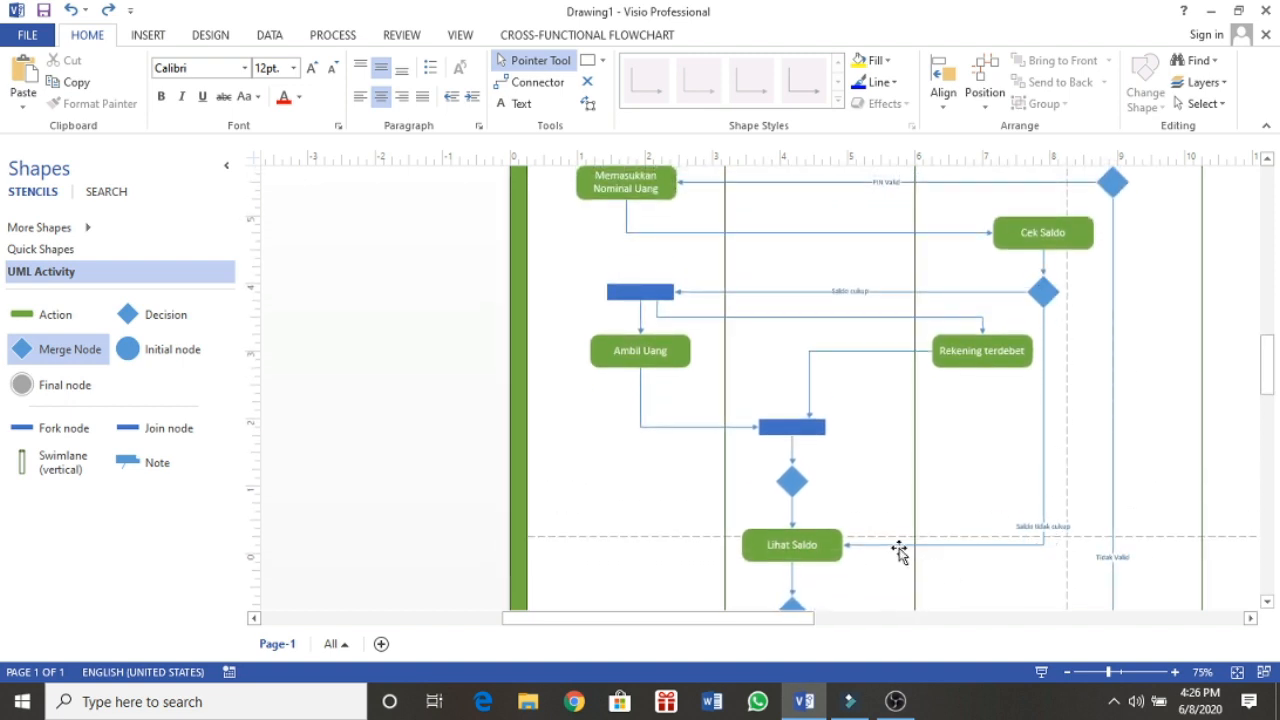
{"action": "left_click_drag", "start_coordinate": [897, 548], "coordinate": [826, 500]}
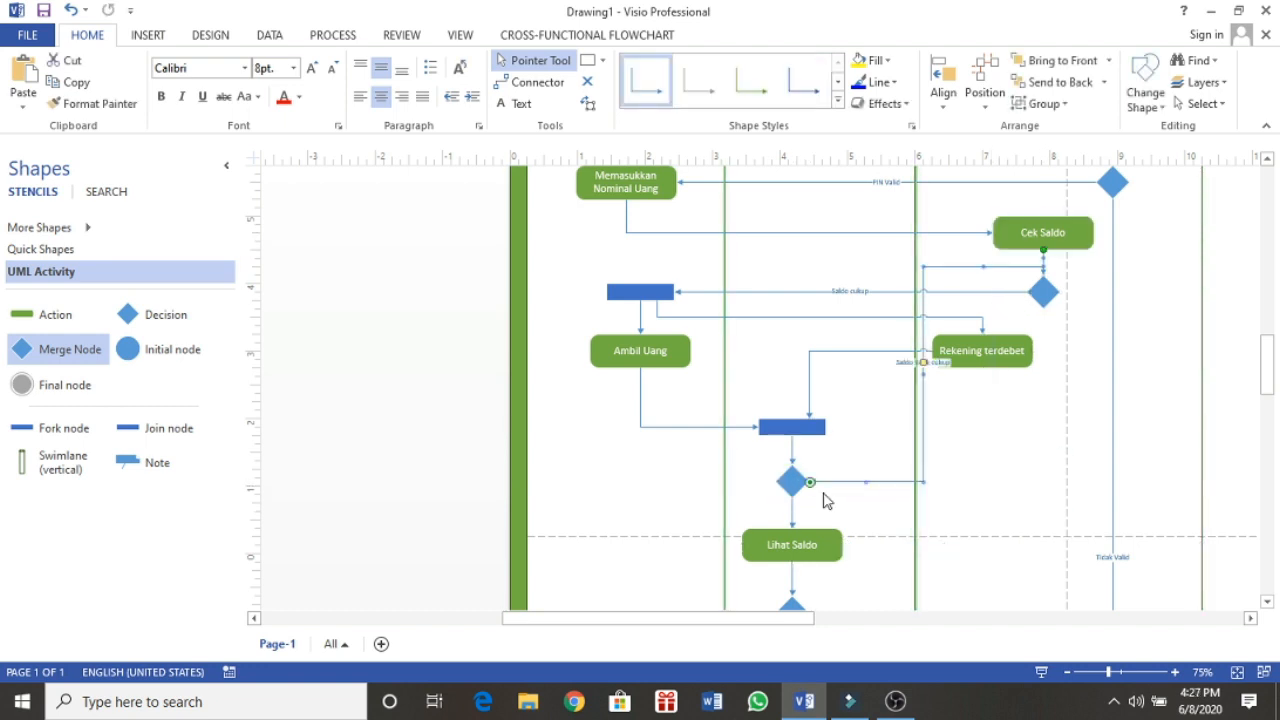
{"action": "left_click", "coordinate": [990, 472]}
{"action": "scroll", "coordinate": [990, 472], "scroll_direction": "down", "scroll_amount": 1}
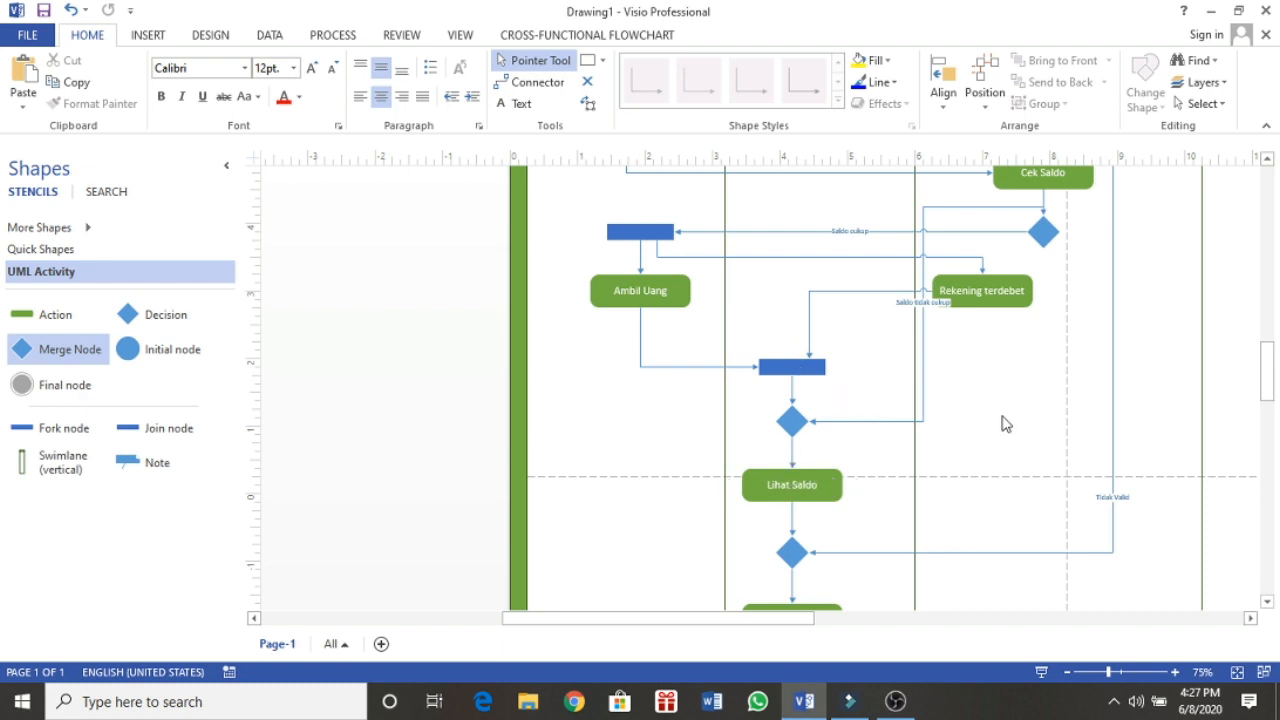
- Review the activity flow from the initial node through the PIN and balance checks to the merge node above Lihat Saldo
{"action": "scroll", "coordinate": [1002, 424], "scroll_direction": "up", "scroll_amount": 2}
{"action": "scroll", "coordinate": [1004, 424], "scroll_direction": "up", "scroll_amount": 4}
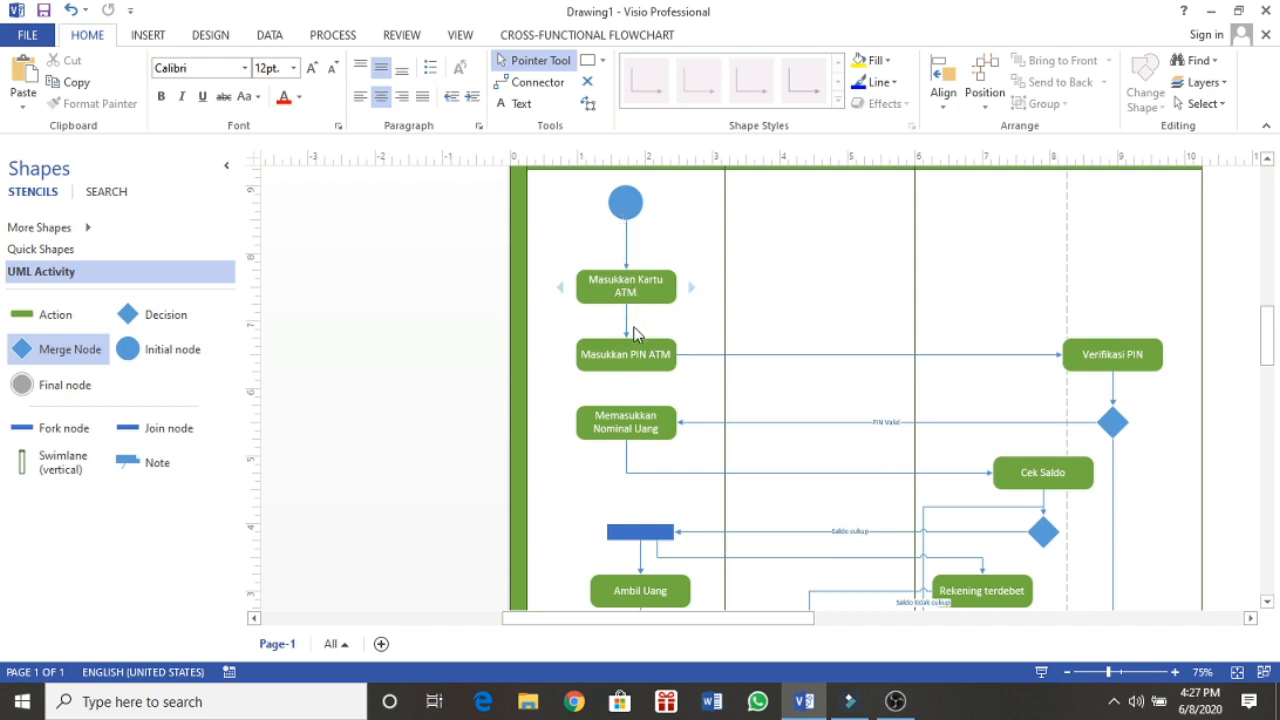
{"action": "scroll", "coordinate": [1094, 309], "scroll_direction": "down", "scroll_amount": 1}
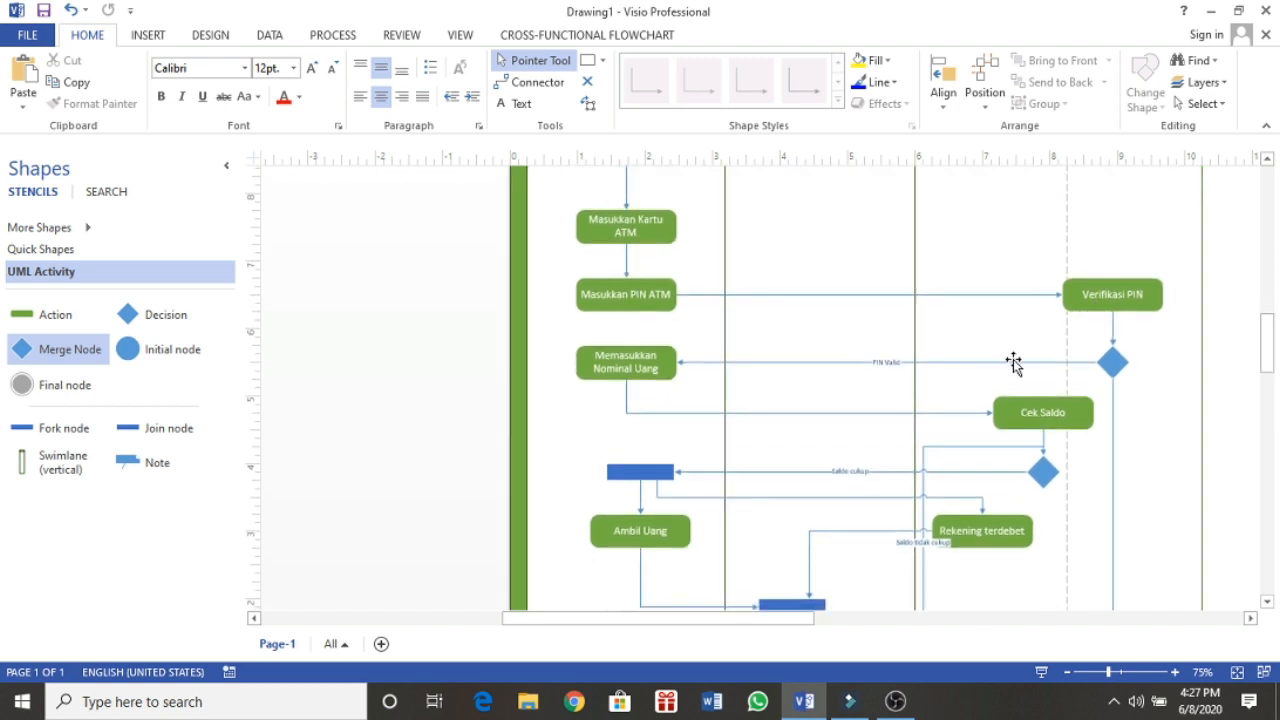
{"action": "scroll", "coordinate": [1080, 230], "scroll_direction": "down", "scroll_amount": 2}
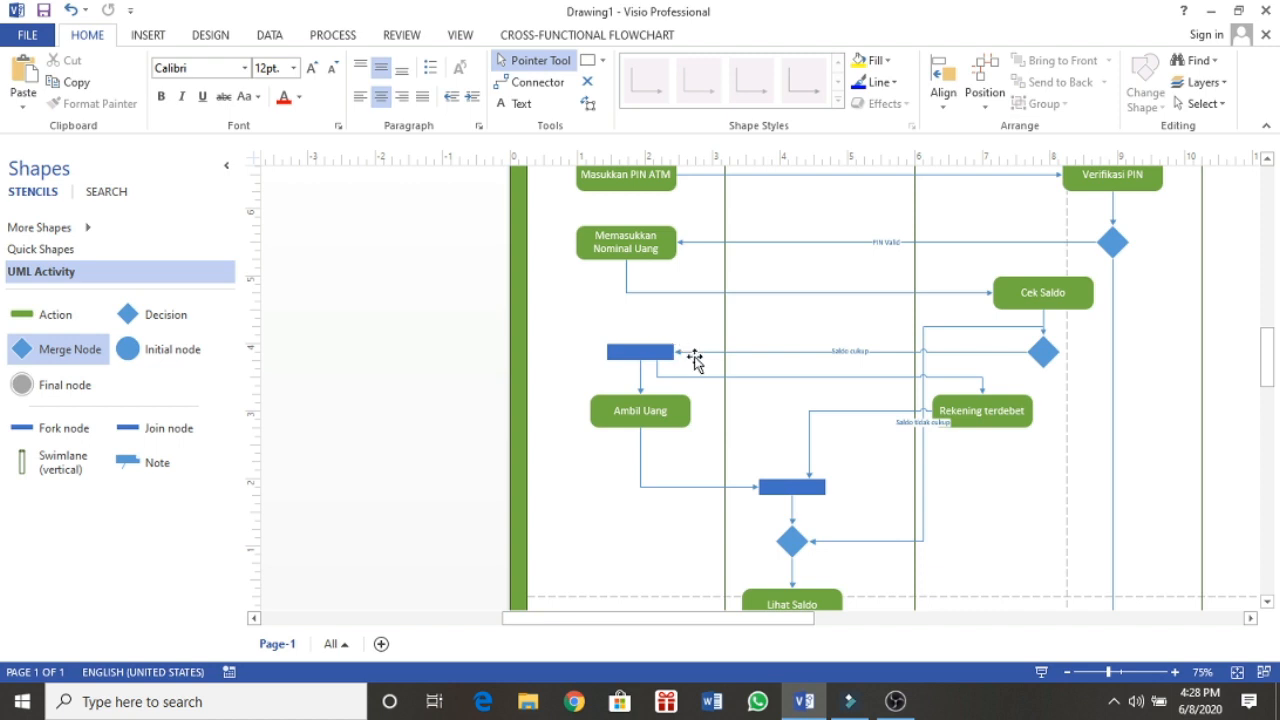
{"action": "scroll", "coordinate": [866, 343], "scroll_direction": "up", "scroll_amount": 5}
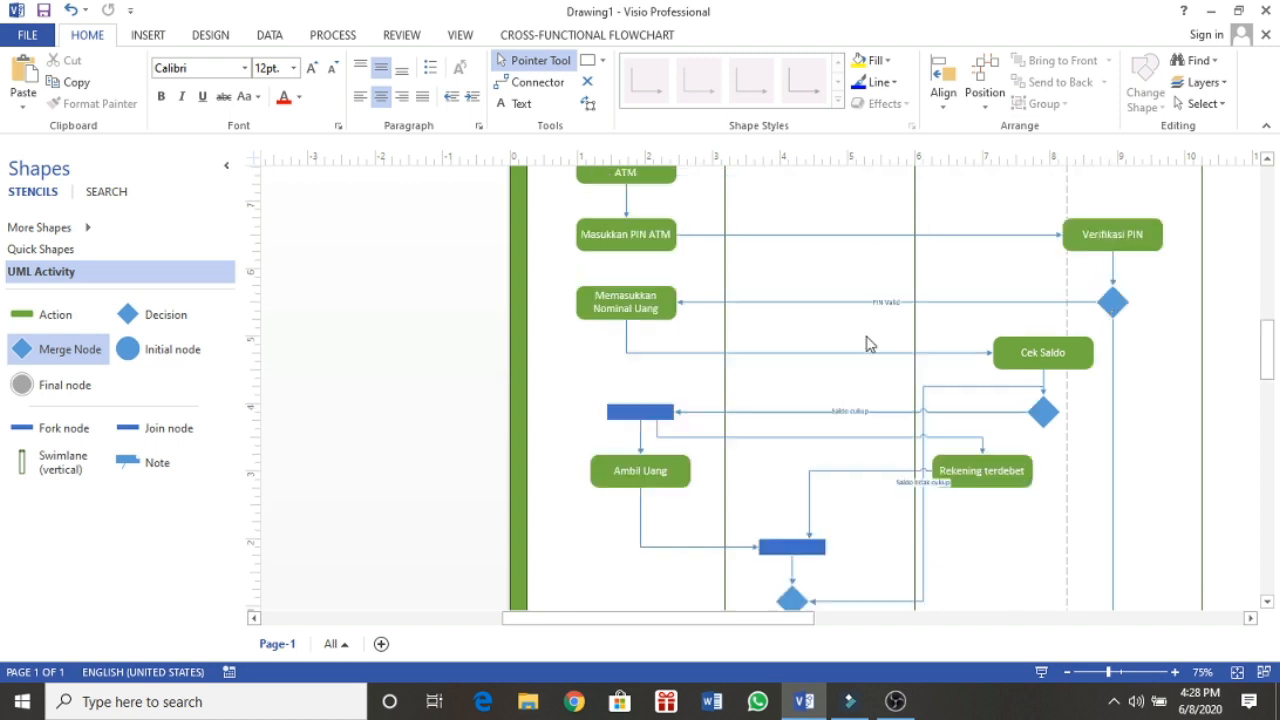